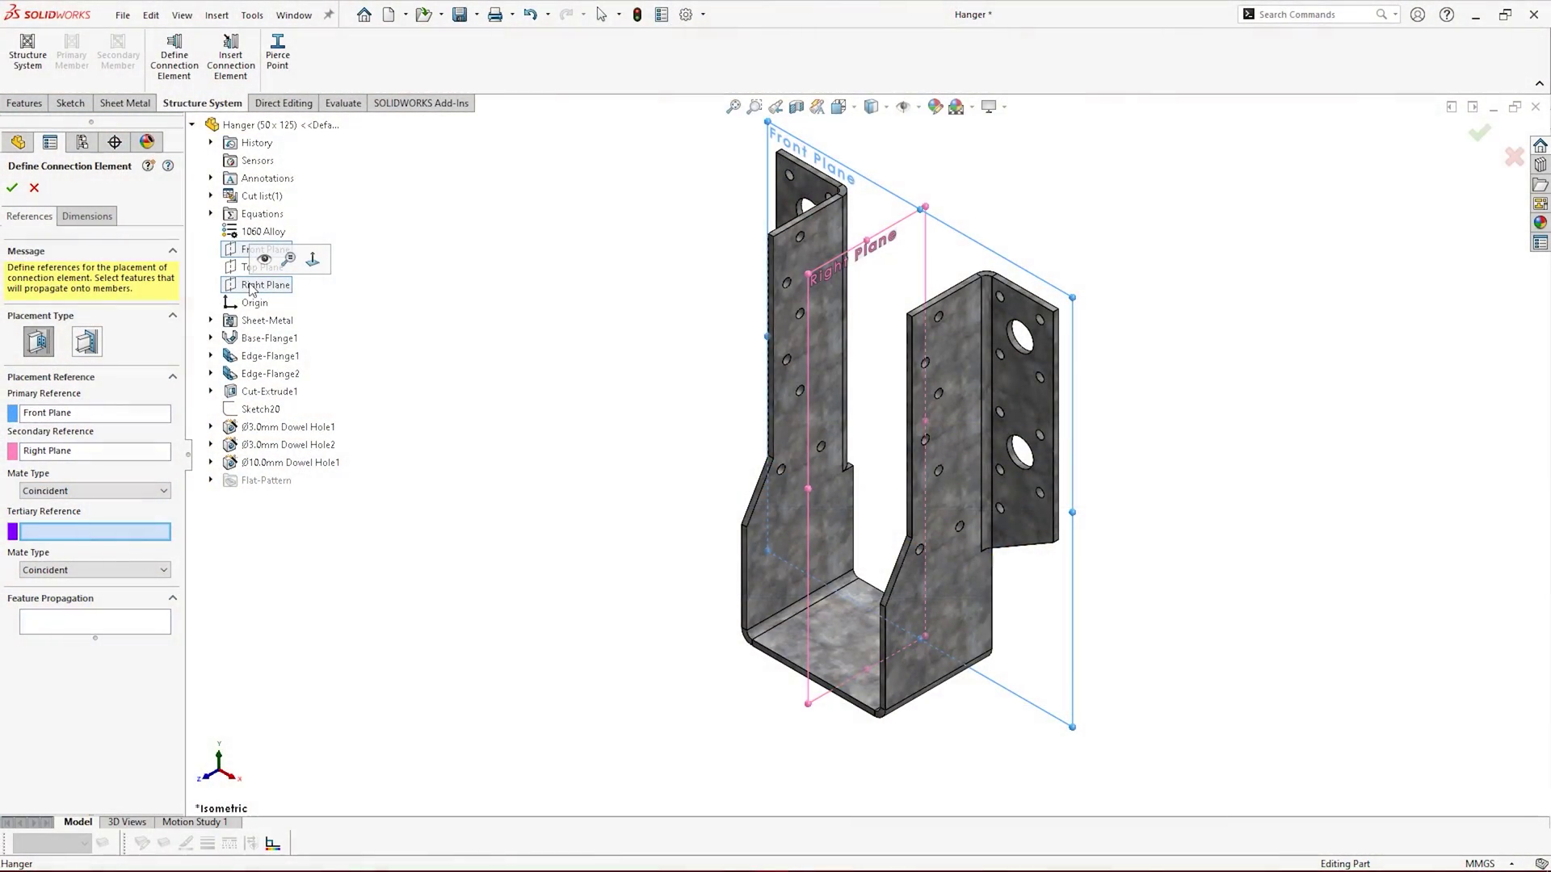
Set the hanger's inner bottom face as tertiary reference, choose a Coincident secondary mate, and propagate the Ø3.0mm Dowel Hole1 and Hole2 features
{"action": "left_click", "coordinate": [805, 642]}
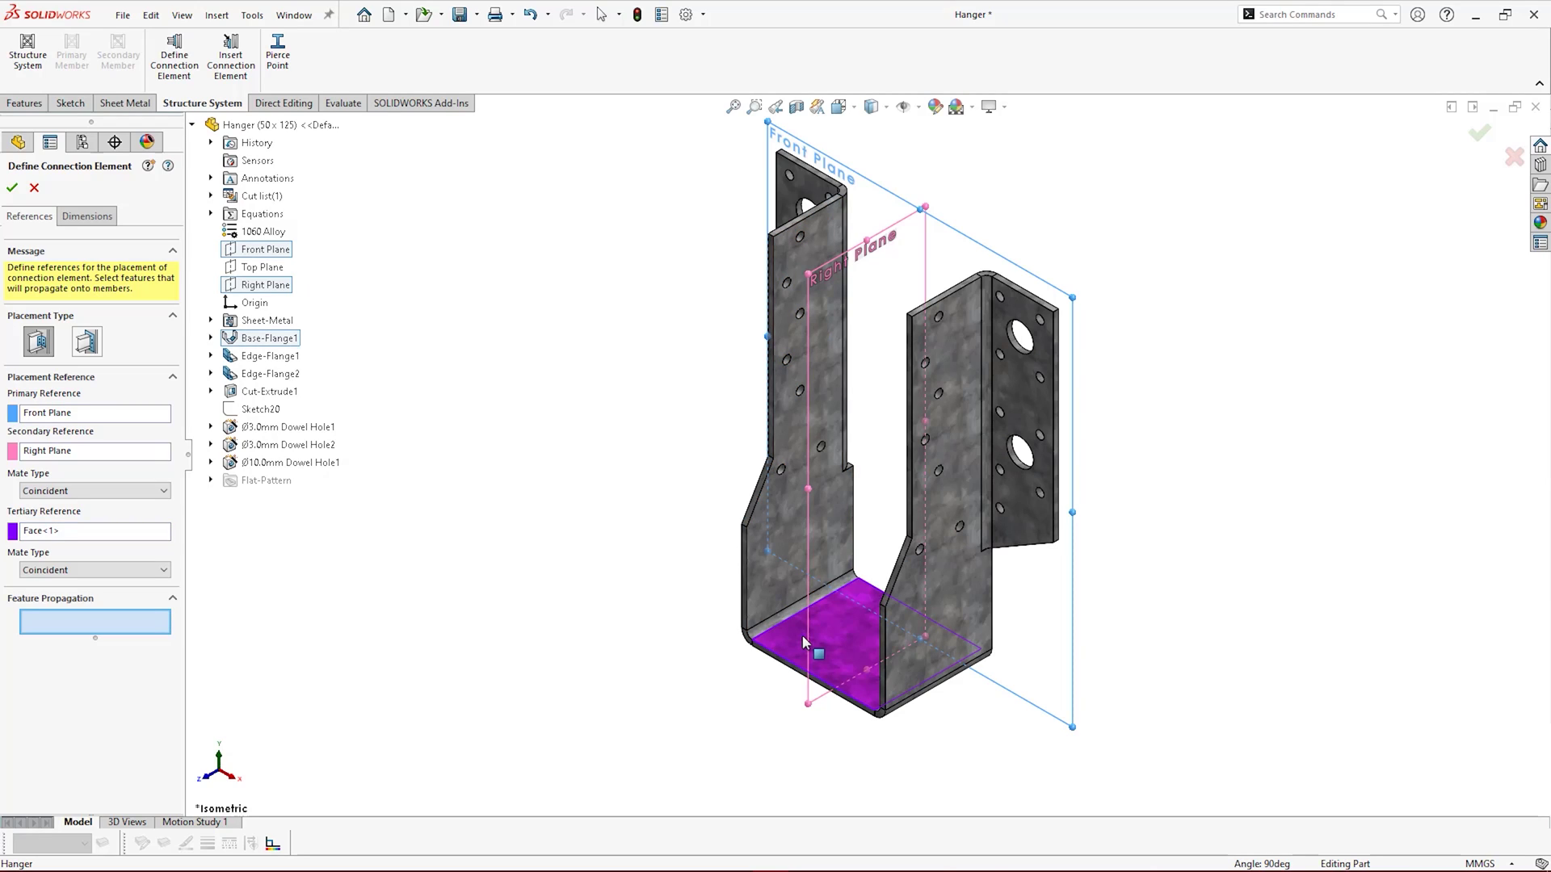
{"action": "left_click", "coordinate": [147, 490]}
{"action": "left_click", "coordinate": [149, 501]}
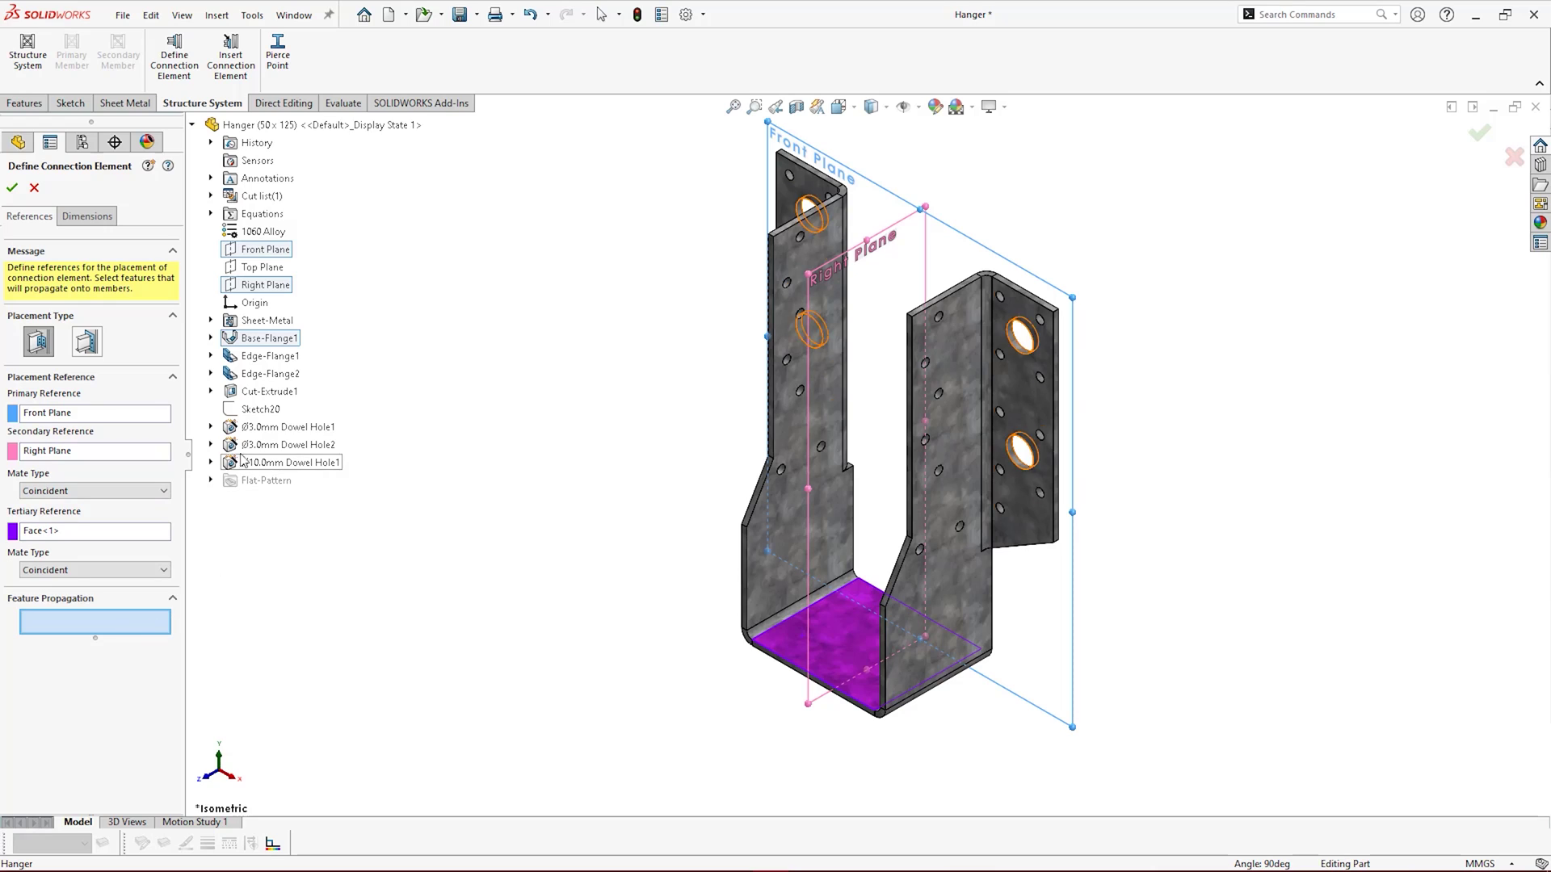
{"action": "left_click", "coordinate": [275, 427]}
{"action": "left_click", "coordinate": [274, 445]}
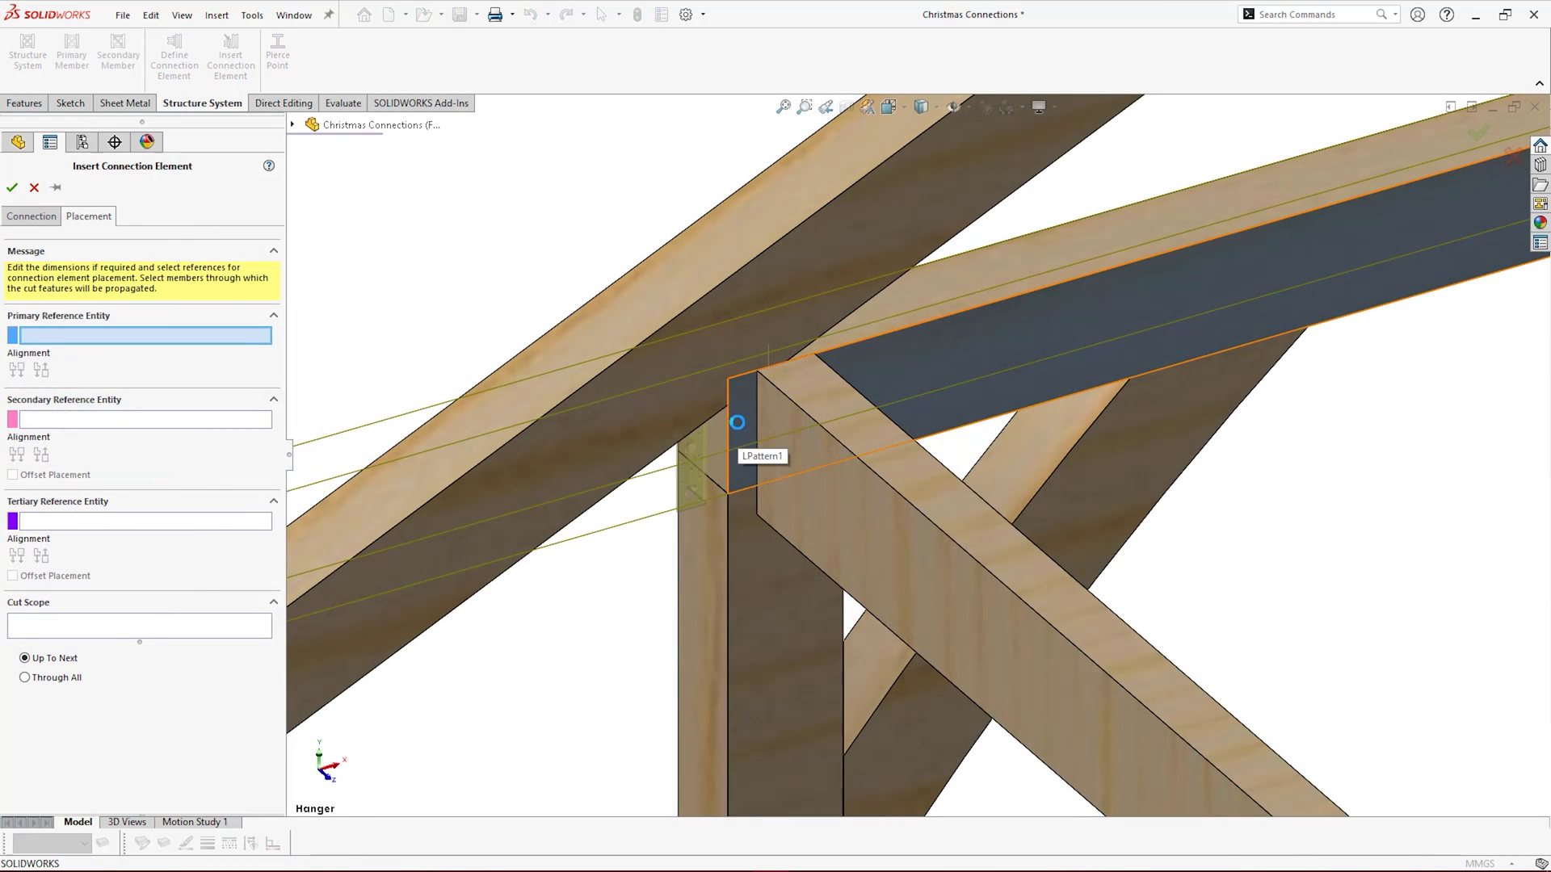
Place the hanger at the timber joint using the supporting beam's face, the joist's vertical plane with flipped alignment, and the joist's underside
{"action": "left_click", "coordinate": [738, 421]}
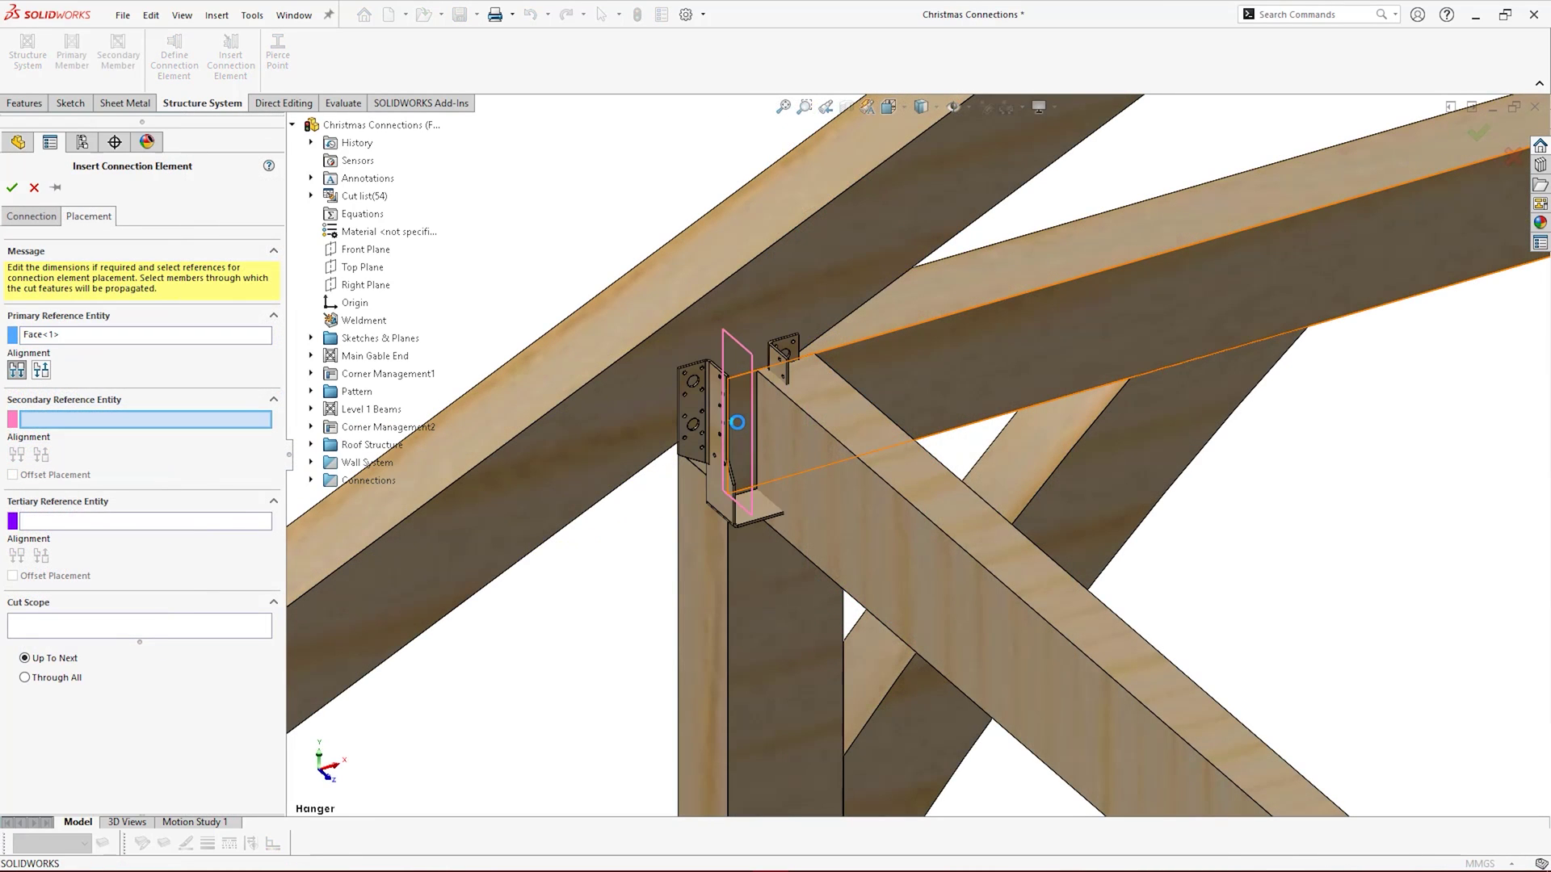
{"action": "left_click", "coordinate": [929, 472]}
{"action": "left_click", "coordinate": [41, 455]}
{"action": "middle_click_drag", "start_coordinate": [727, 420], "coordinate": [831, 351]}
{"action": "left_click", "coordinate": [830, 350]}
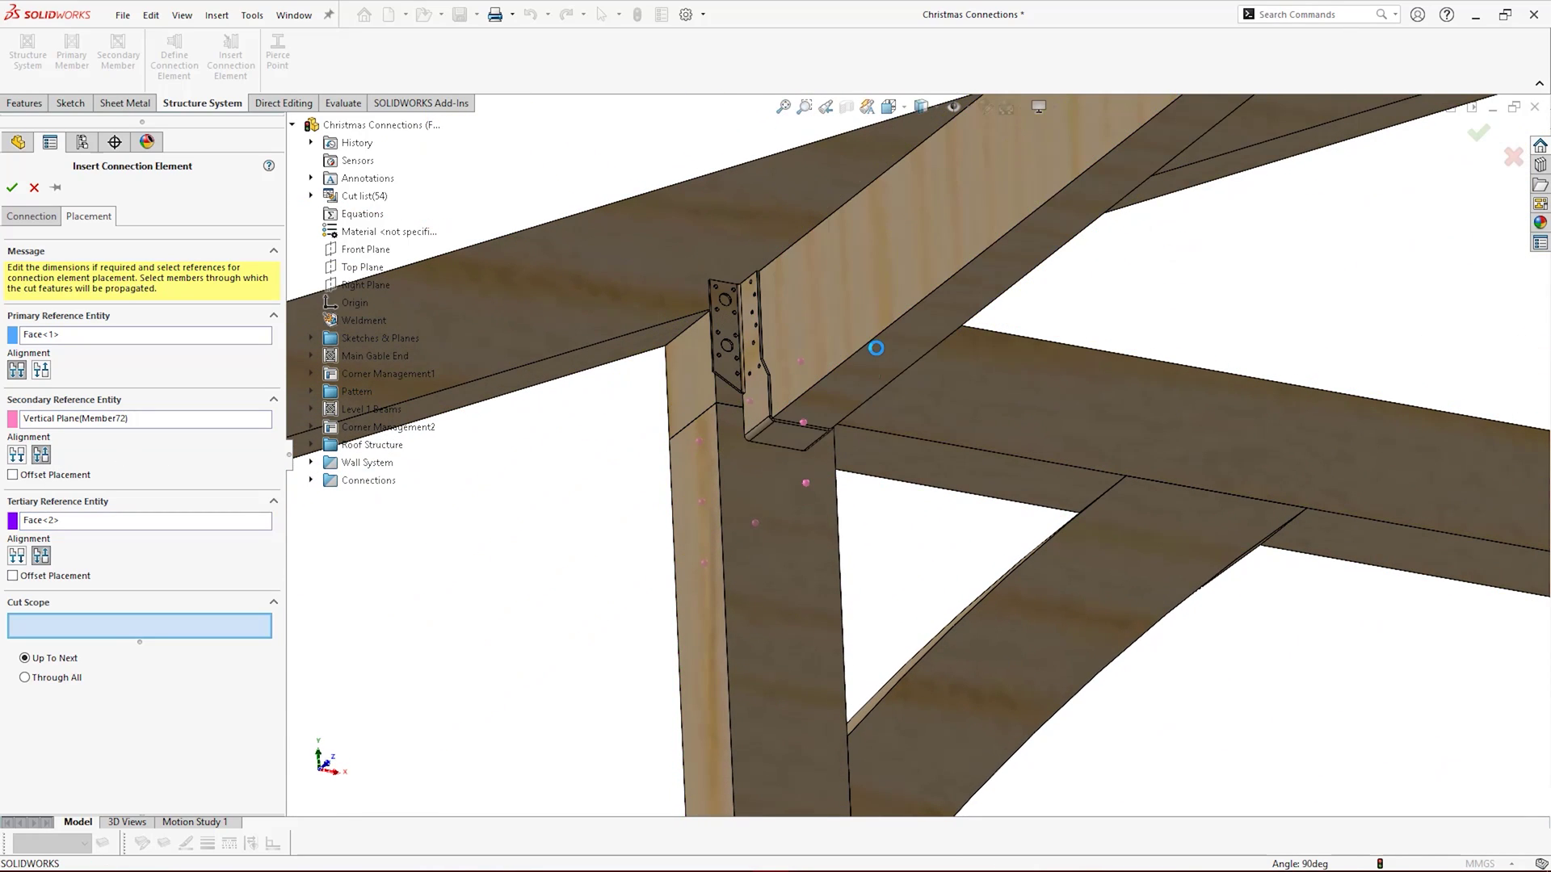
Add the Corner Management4 and LPattern1 members at the joint to the hanger's cut scope
{"action": "left_click", "coordinate": [833, 346]}
{"action": "left_click", "coordinate": [737, 391]}
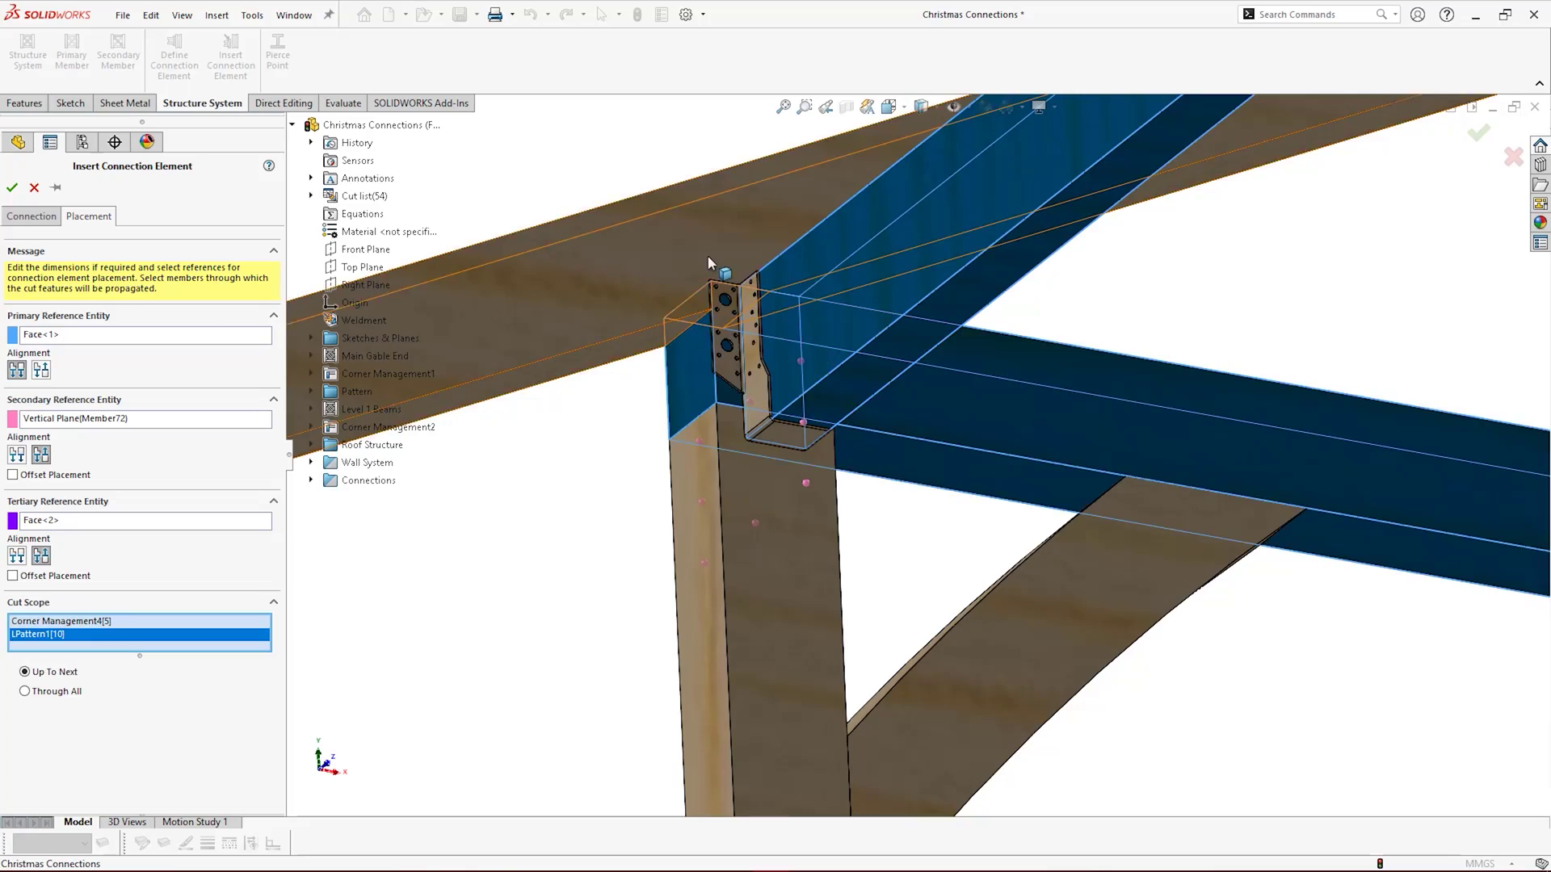
{"action": "left_click", "coordinate": [710, 266]}
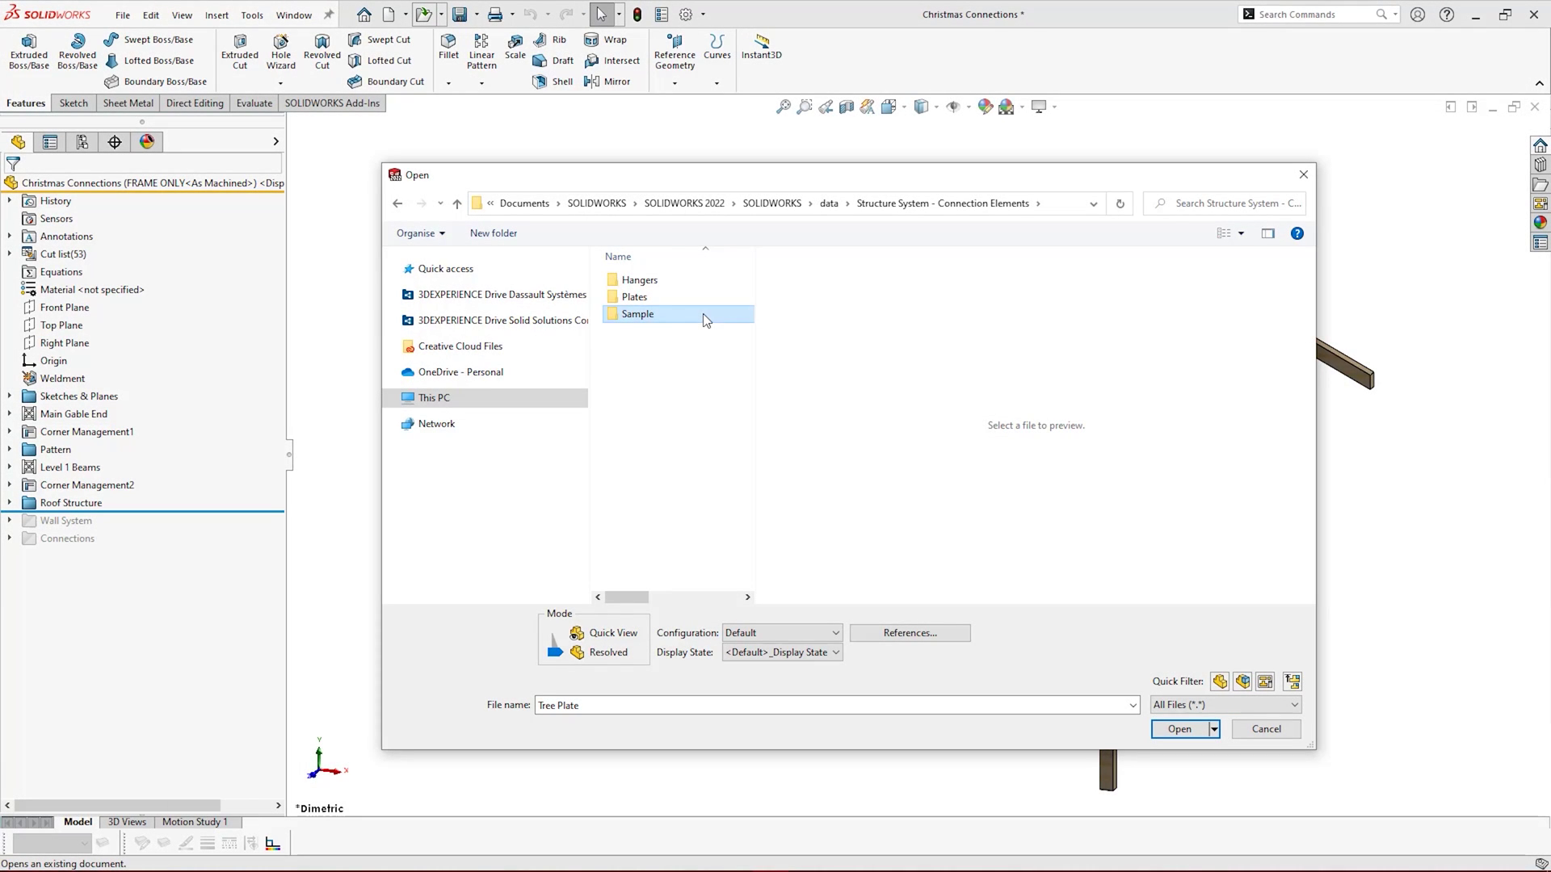
Preview the Base Plate, Beam Splice, Fin Plate - Circular, Gusset Plate and L Clip parts in the Sample connection elements folder
{"action": "double_click", "coordinate": [702, 313]}
{"action": "left_click", "coordinate": [702, 280]}
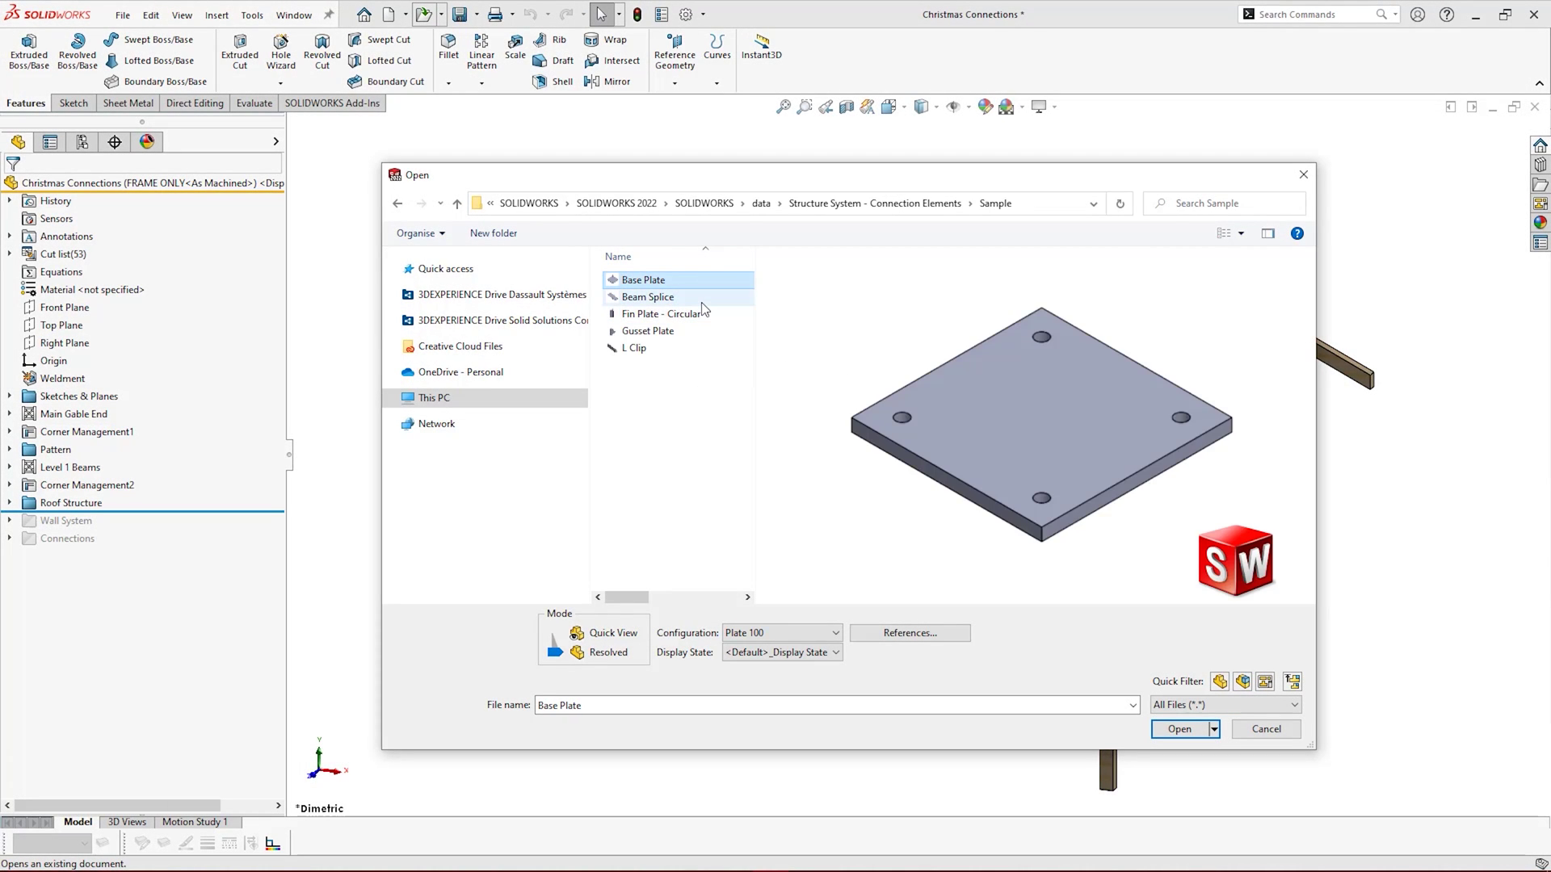
{"action": "left_click", "coordinate": [703, 297]}
{"action": "left_click", "coordinate": [704, 319]}
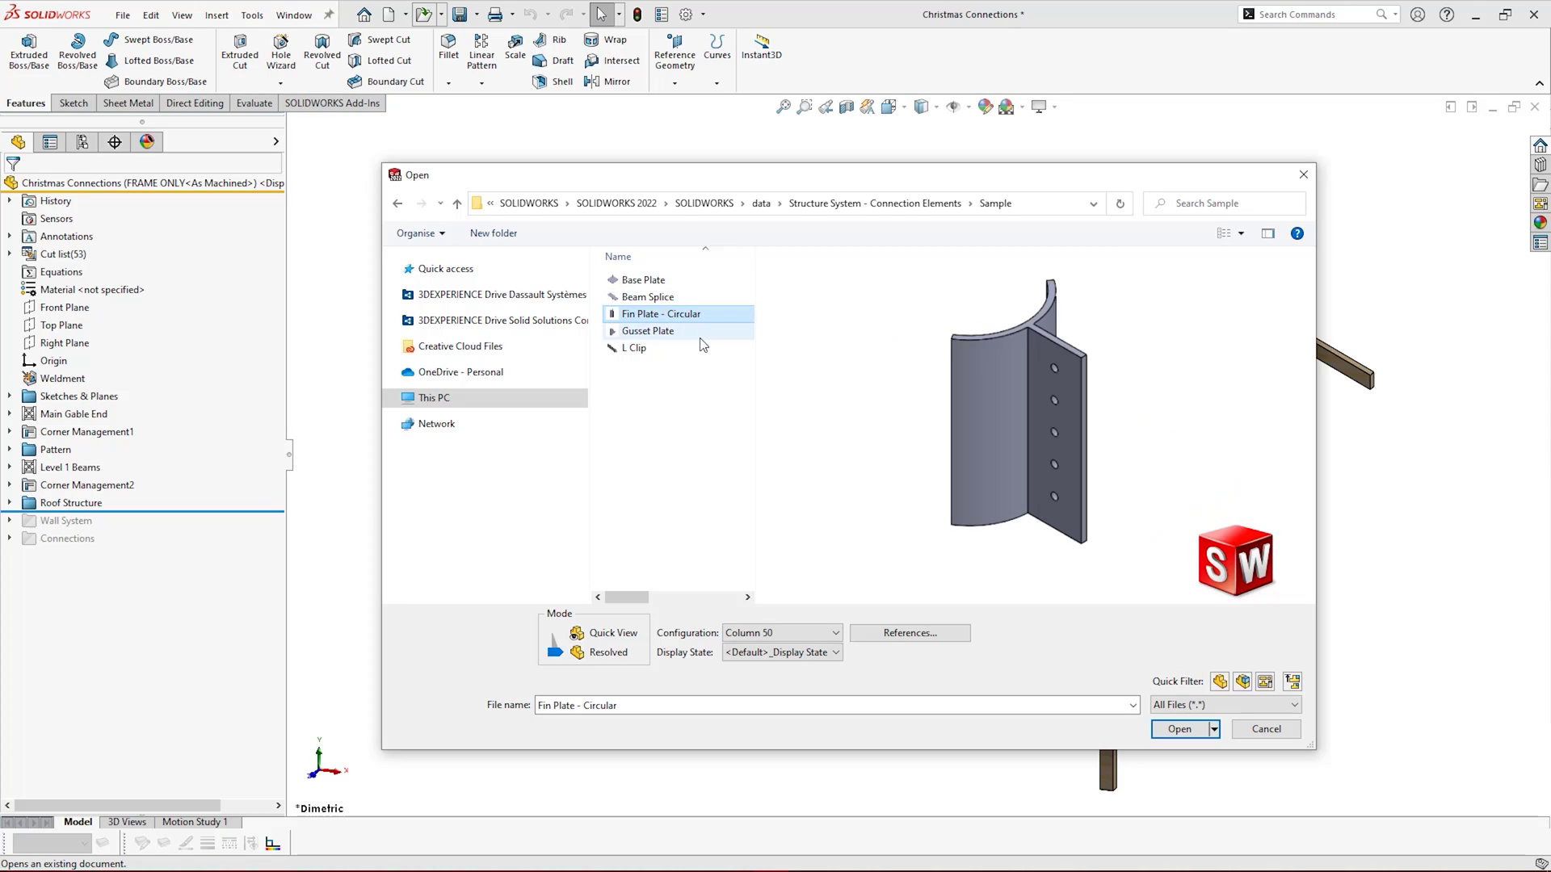
{"action": "left_click", "coordinate": [702, 332]}
{"action": "left_click", "coordinate": [699, 348]}
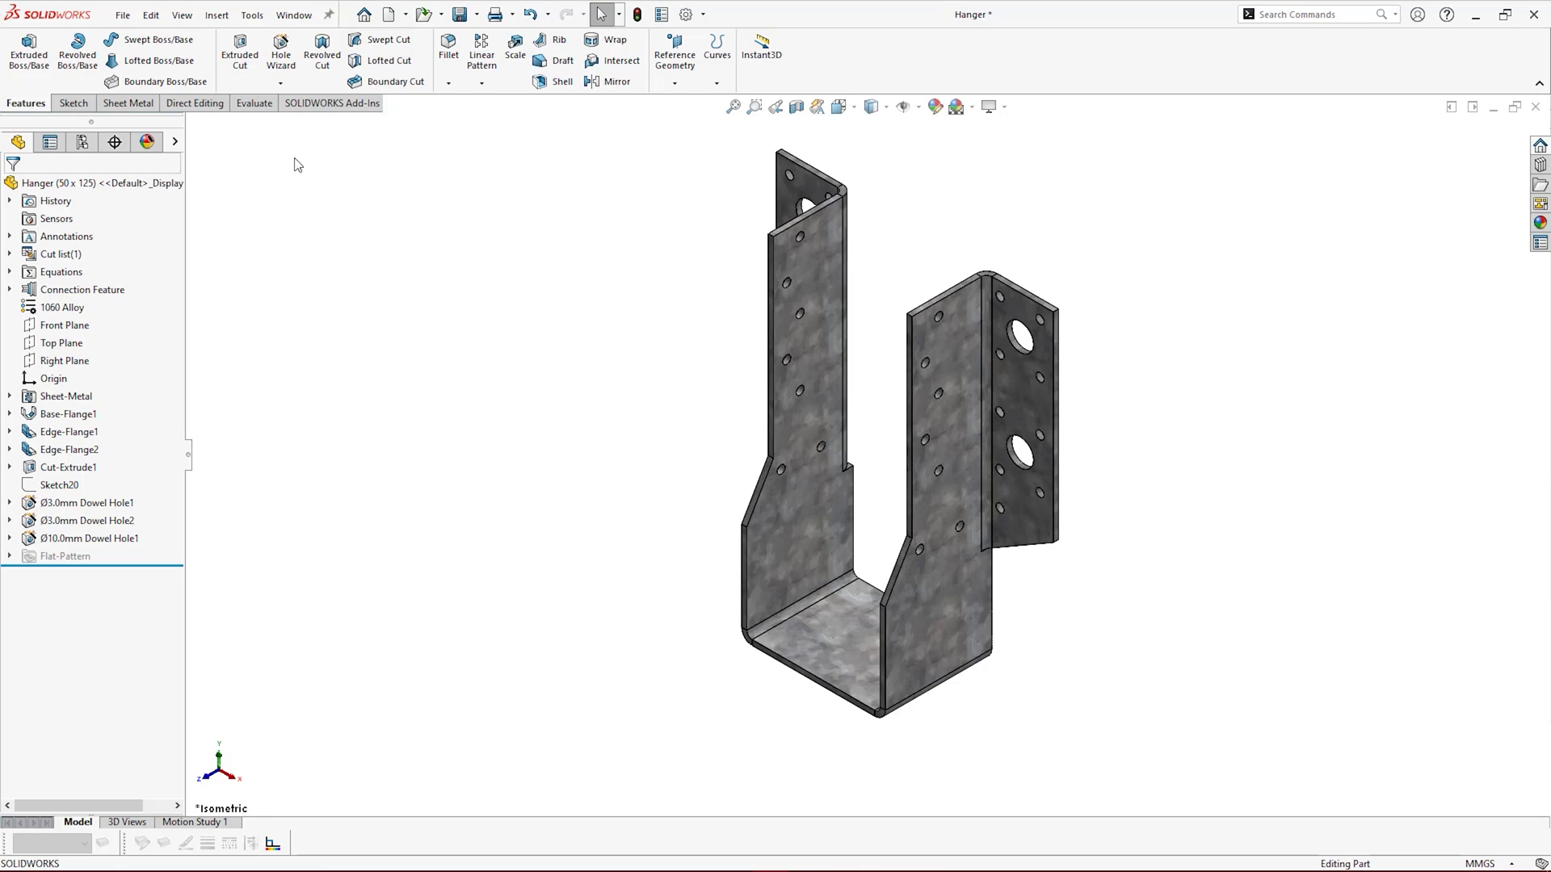
Review the hanger's 50 x 150, 50 x 200, 75 x 100, 75 x 125 and 75 x 150 configurations by activating each in turn
{"action": "left_click", "coordinate": [83, 144]}
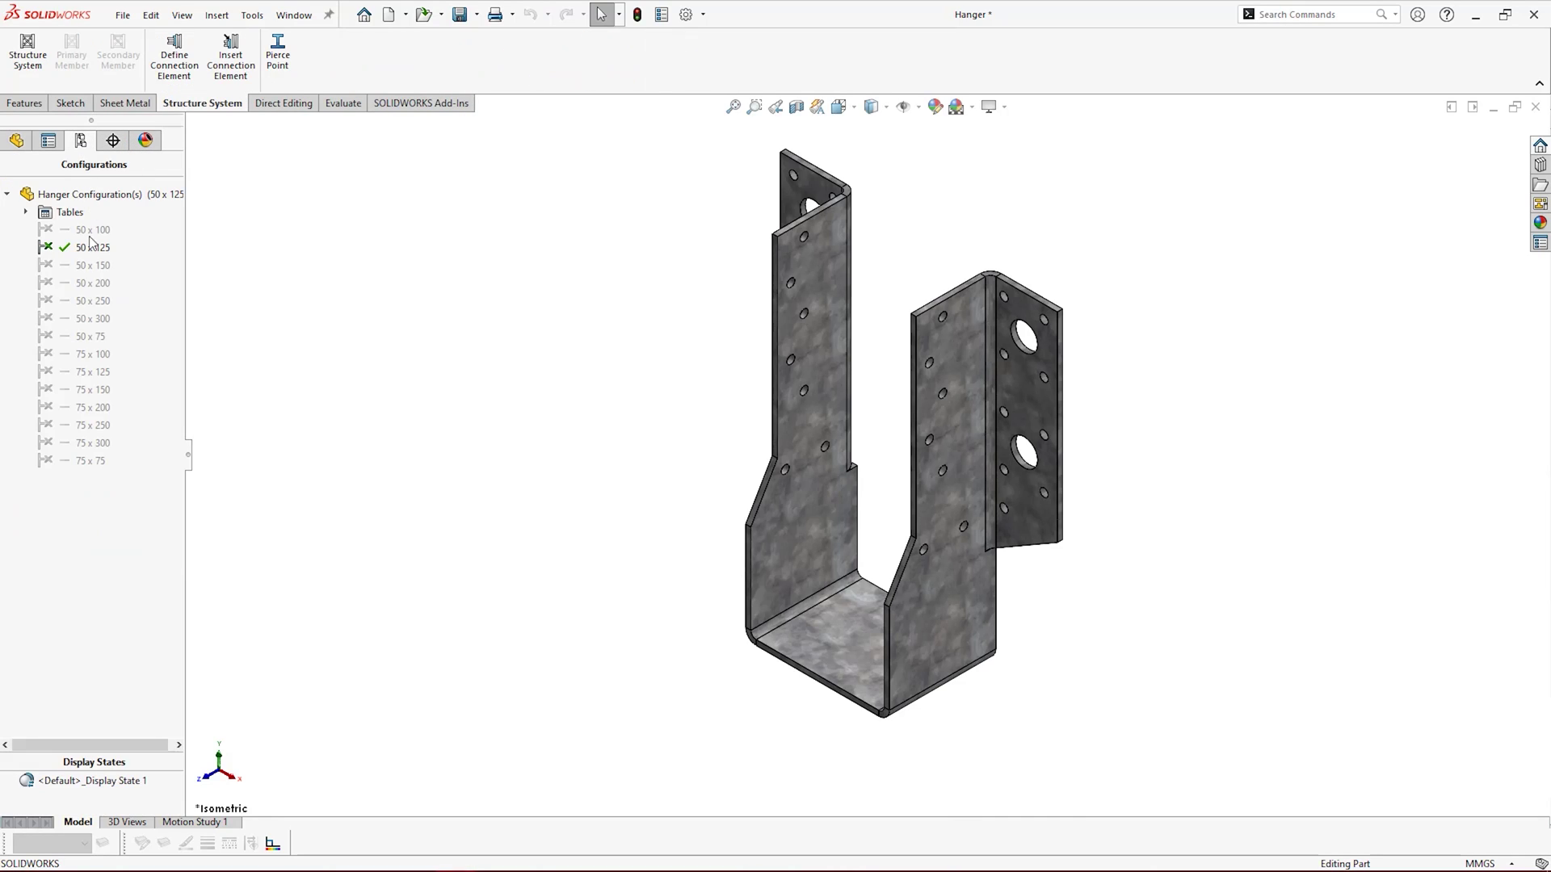
{"action": "double_click", "coordinate": [90, 265]}
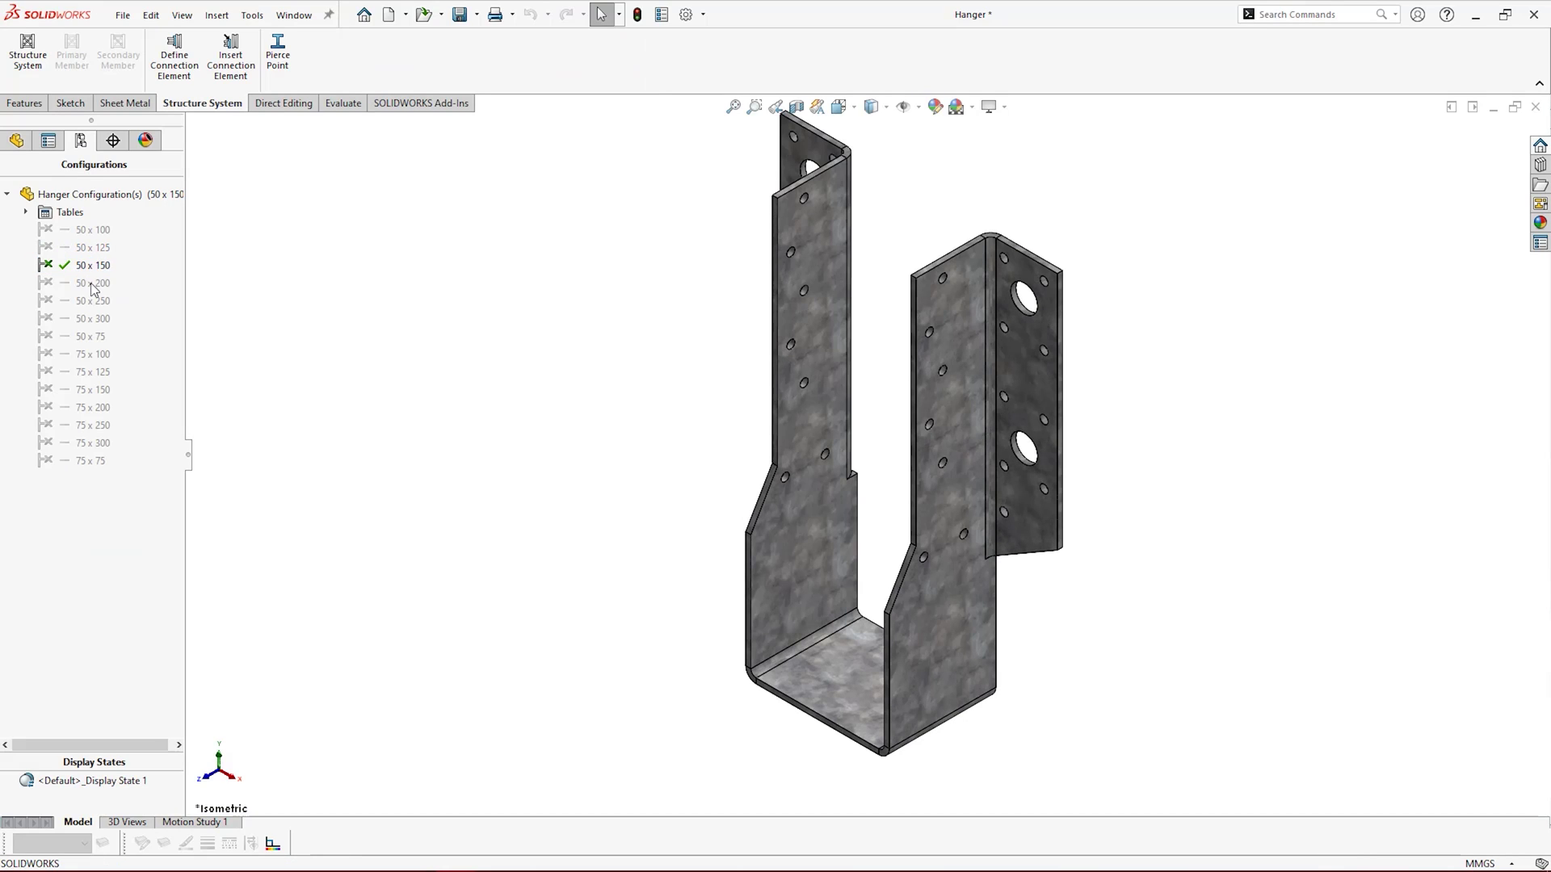
{"action": "double_click", "coordinate": [92, 283]}
{"action": "double_click", "coordinate": [90, 353]}
{"action": "double_click", "coordinate": [87, 370]}
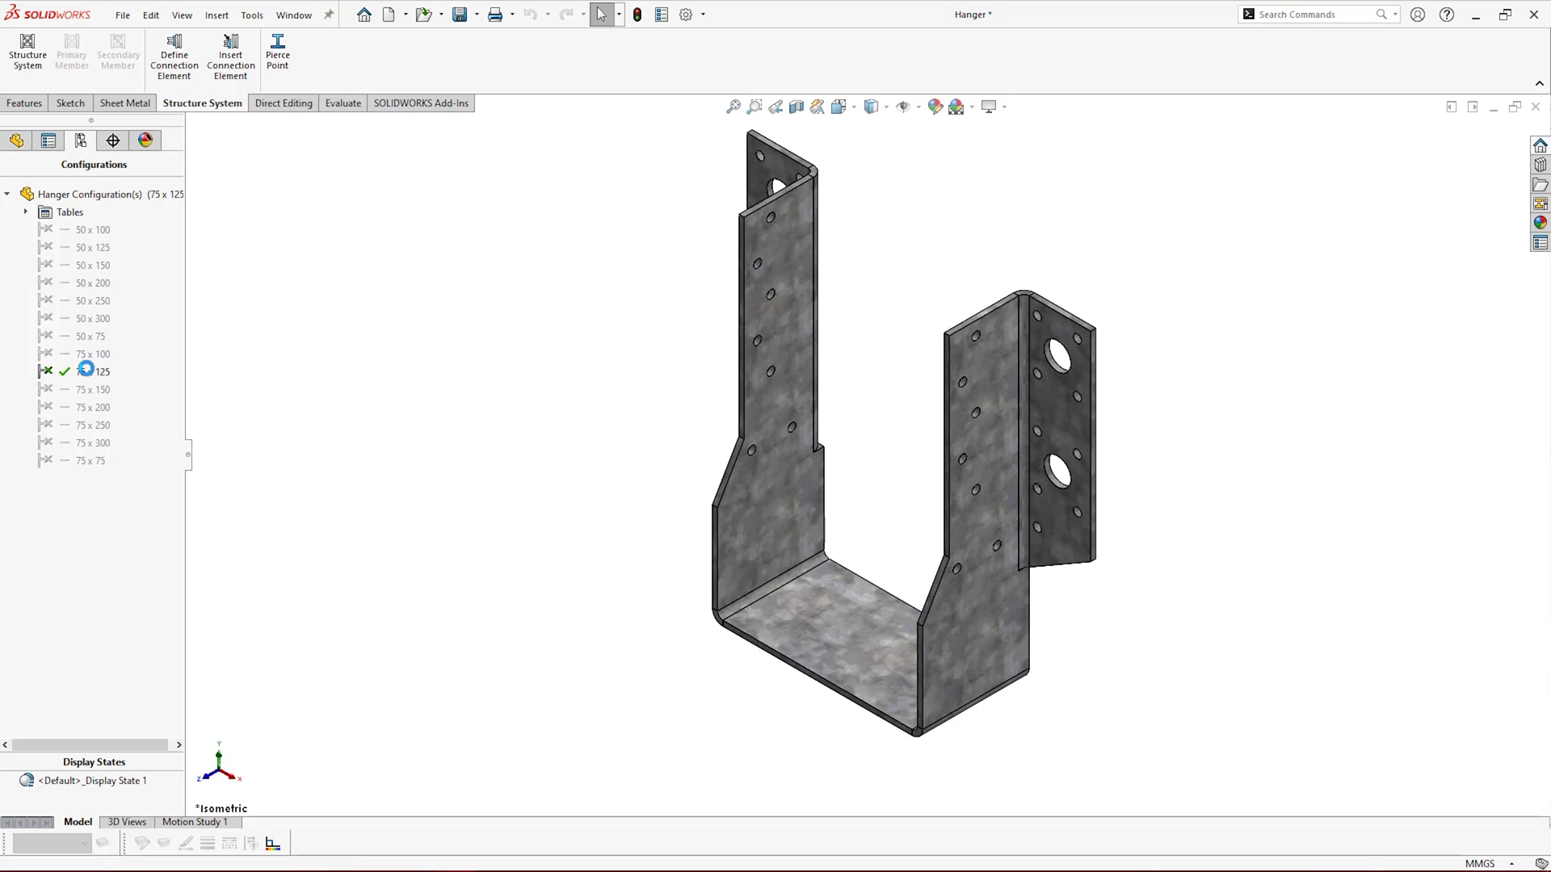
{"action": "double_click", "coordinate": [86, 389]}
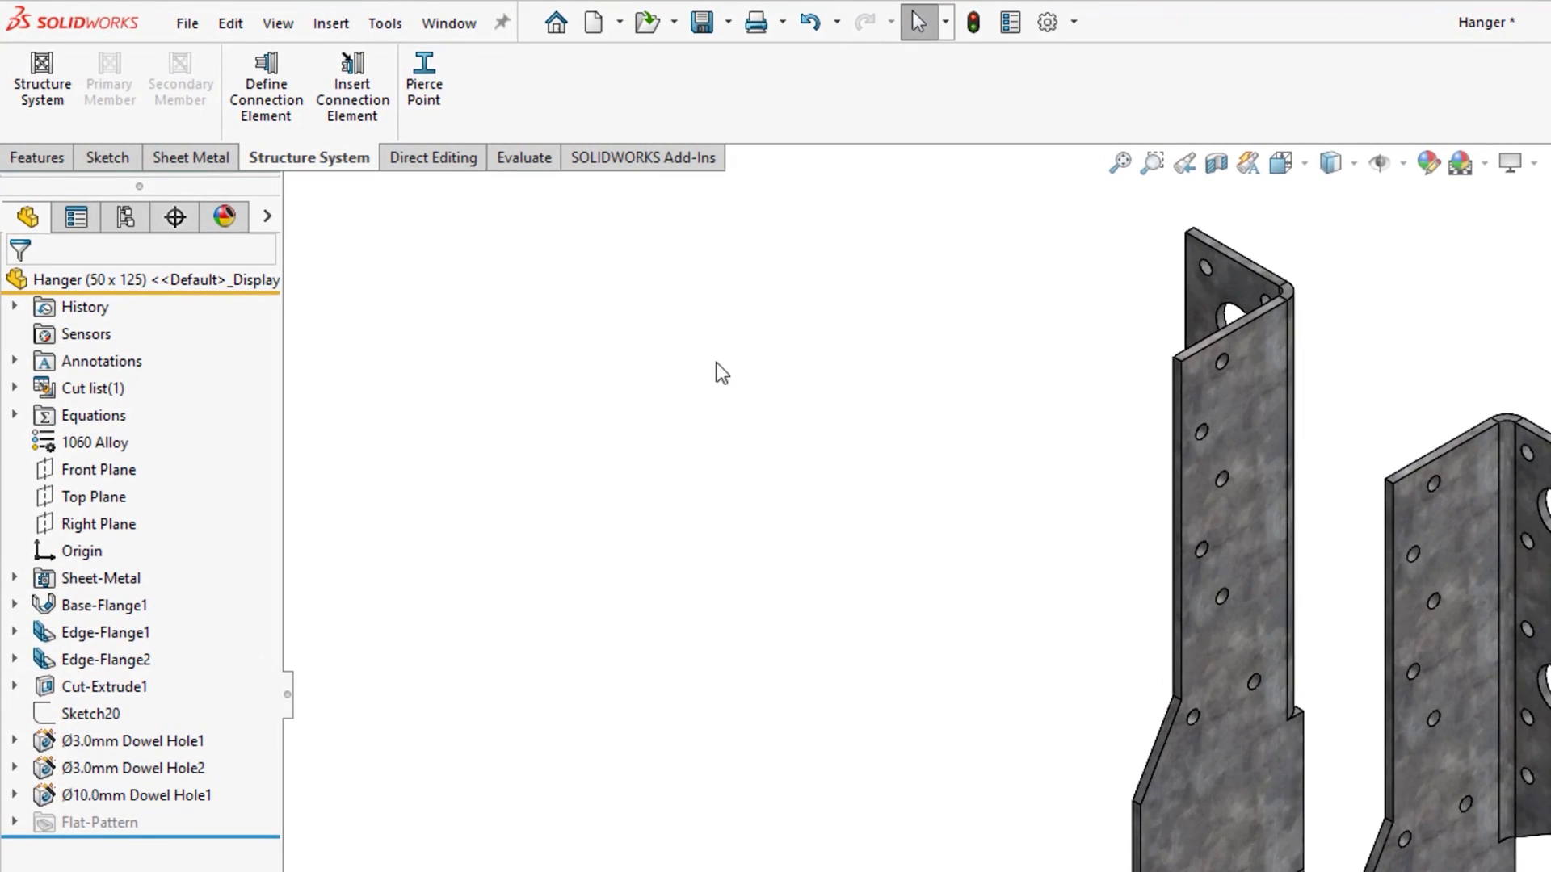
Begin defining the hanger as a connection element, using the placement type with primary, secondary and tertiary references
{"action": "left_click", "coordinate": [258, 84]}
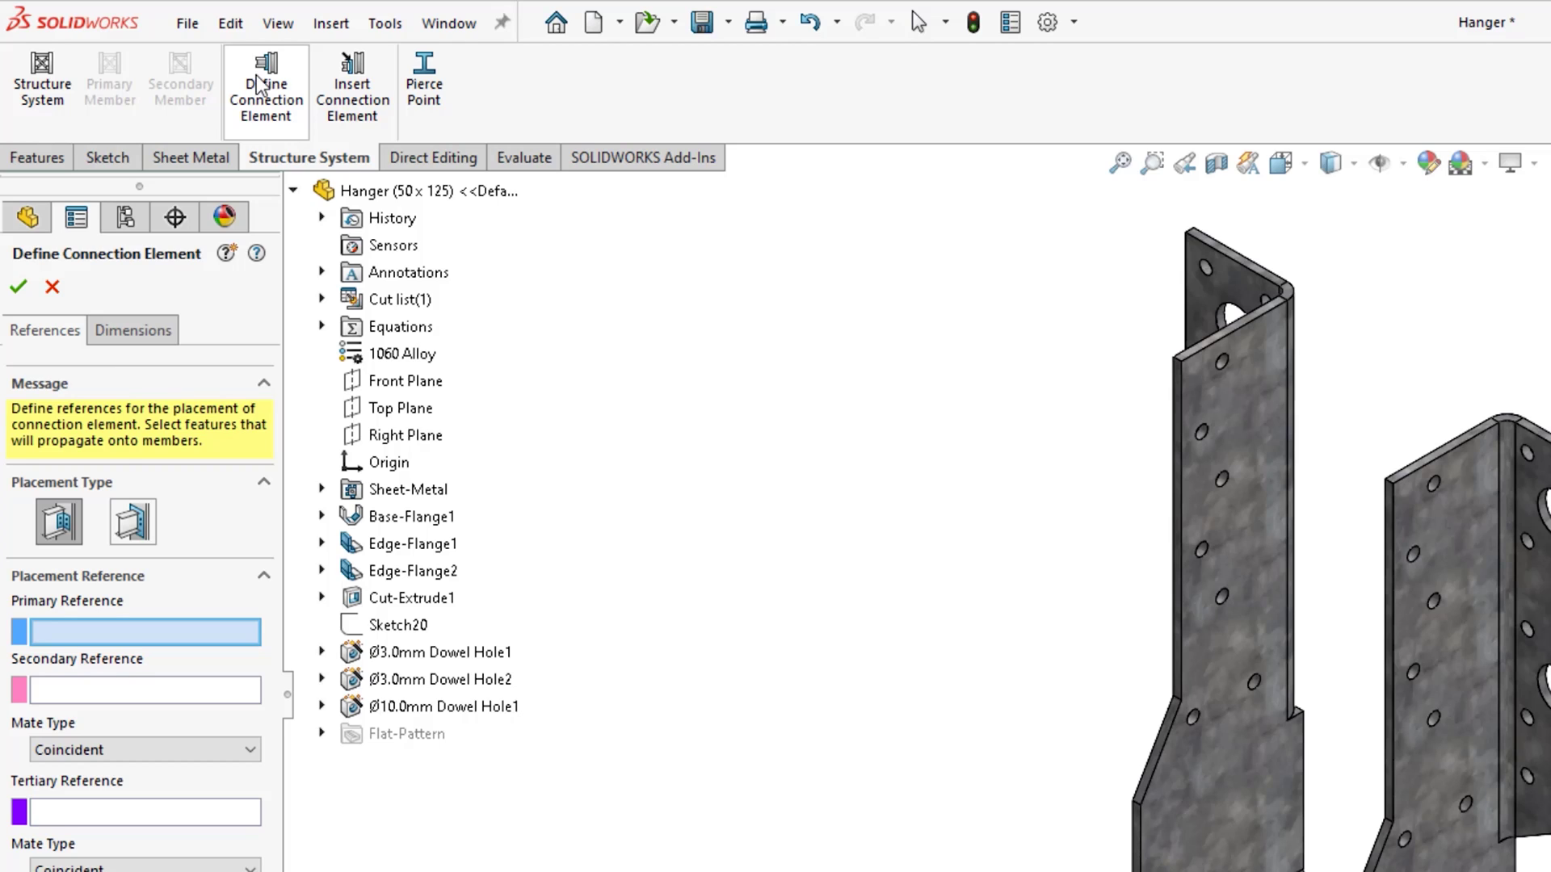
{"action": "left_click", "coordinate": [131, 525]}
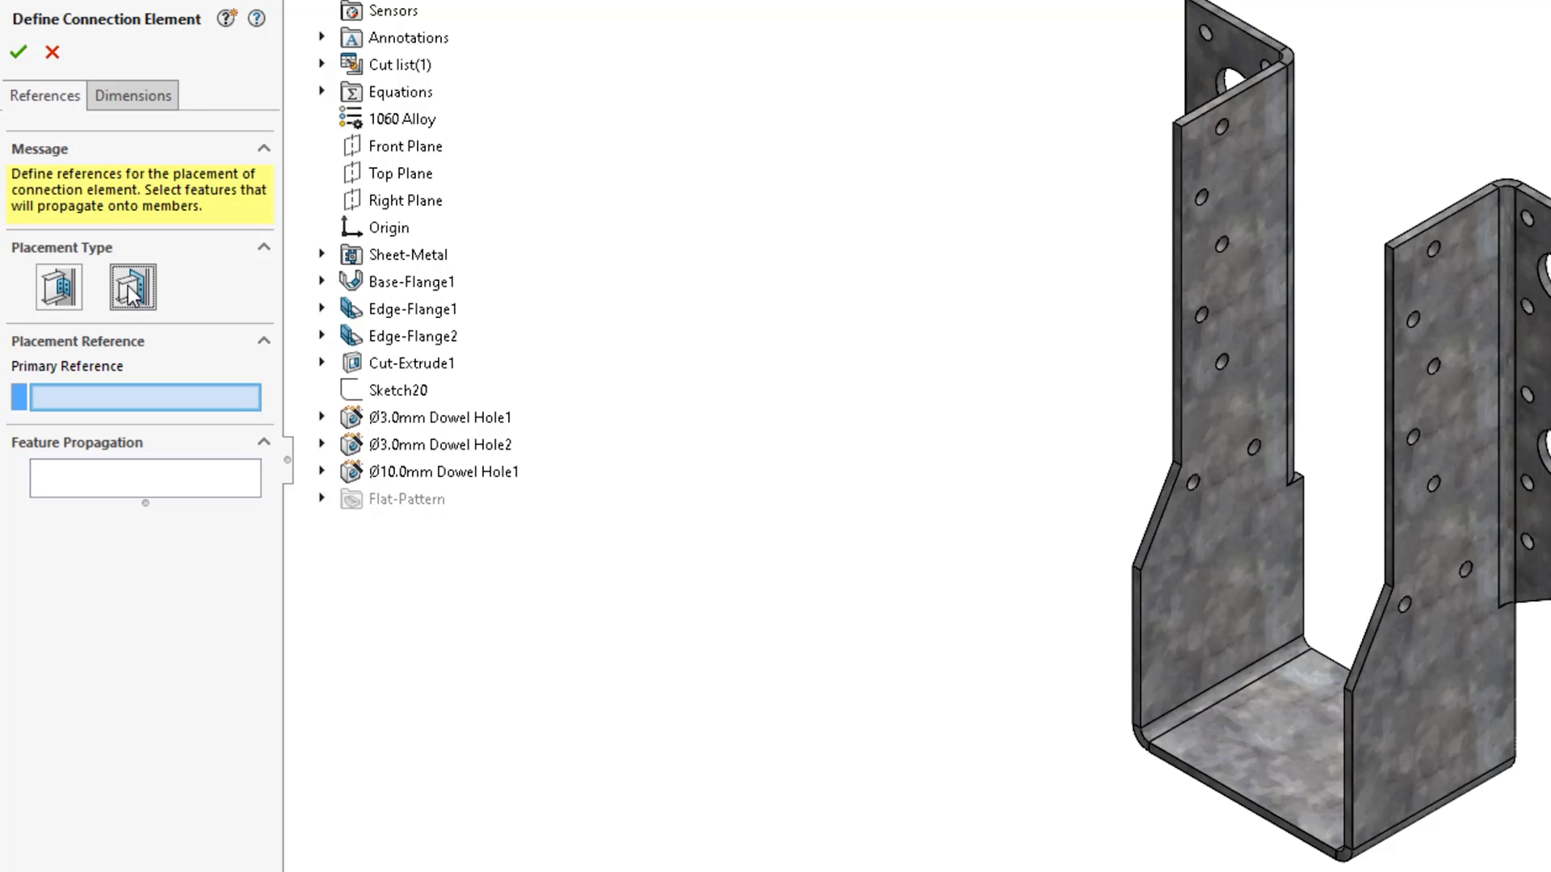
{"action": "left_click", "coordinate": [74, 289]}
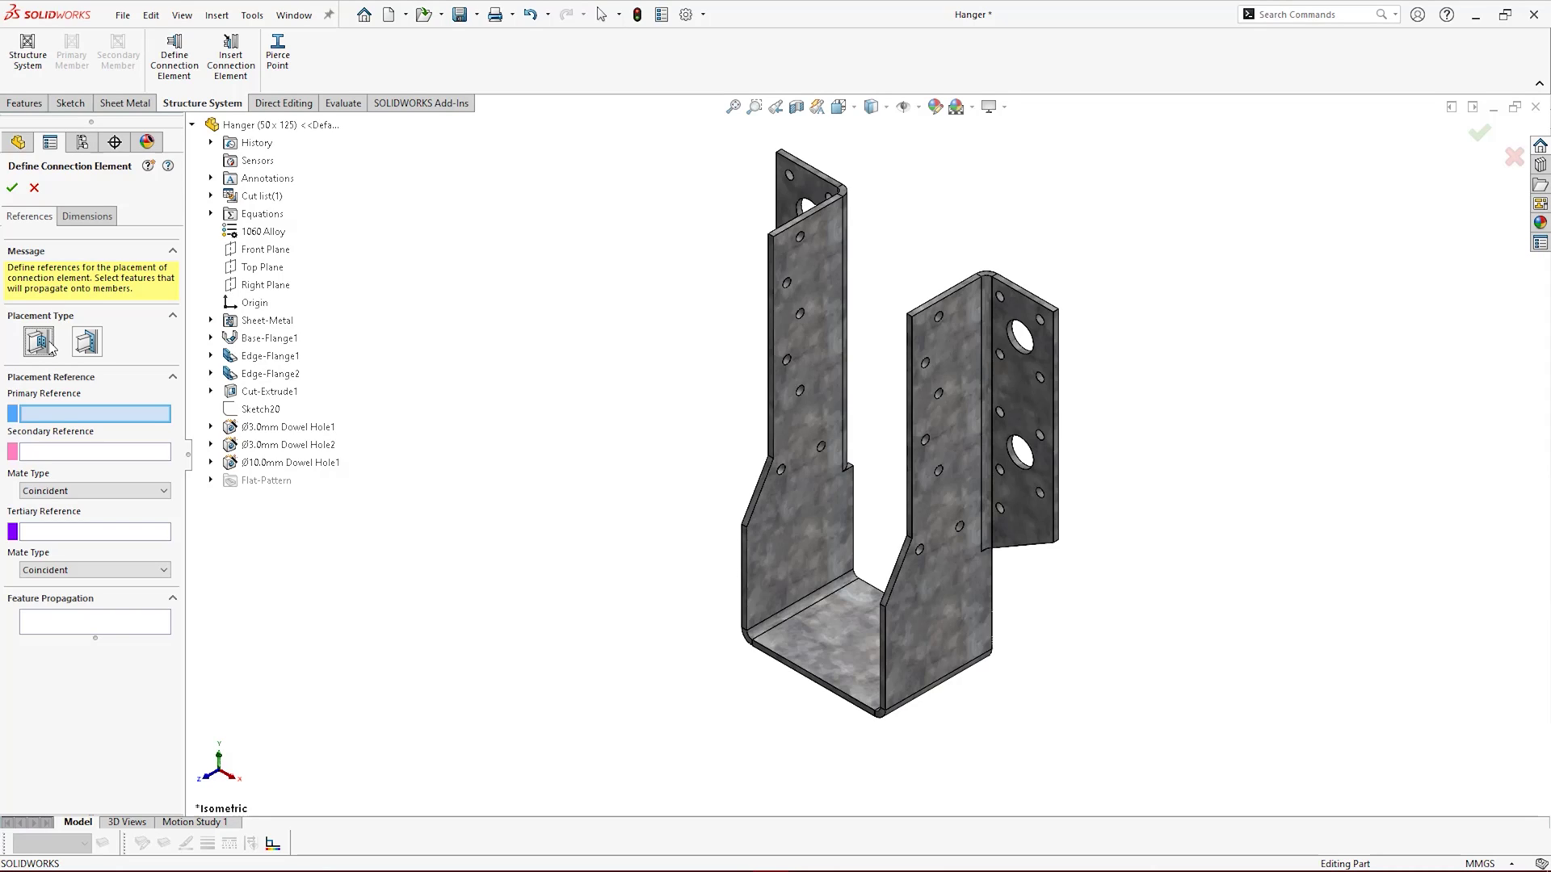
{"action": "left_click", "coordinate": [50, 345]}
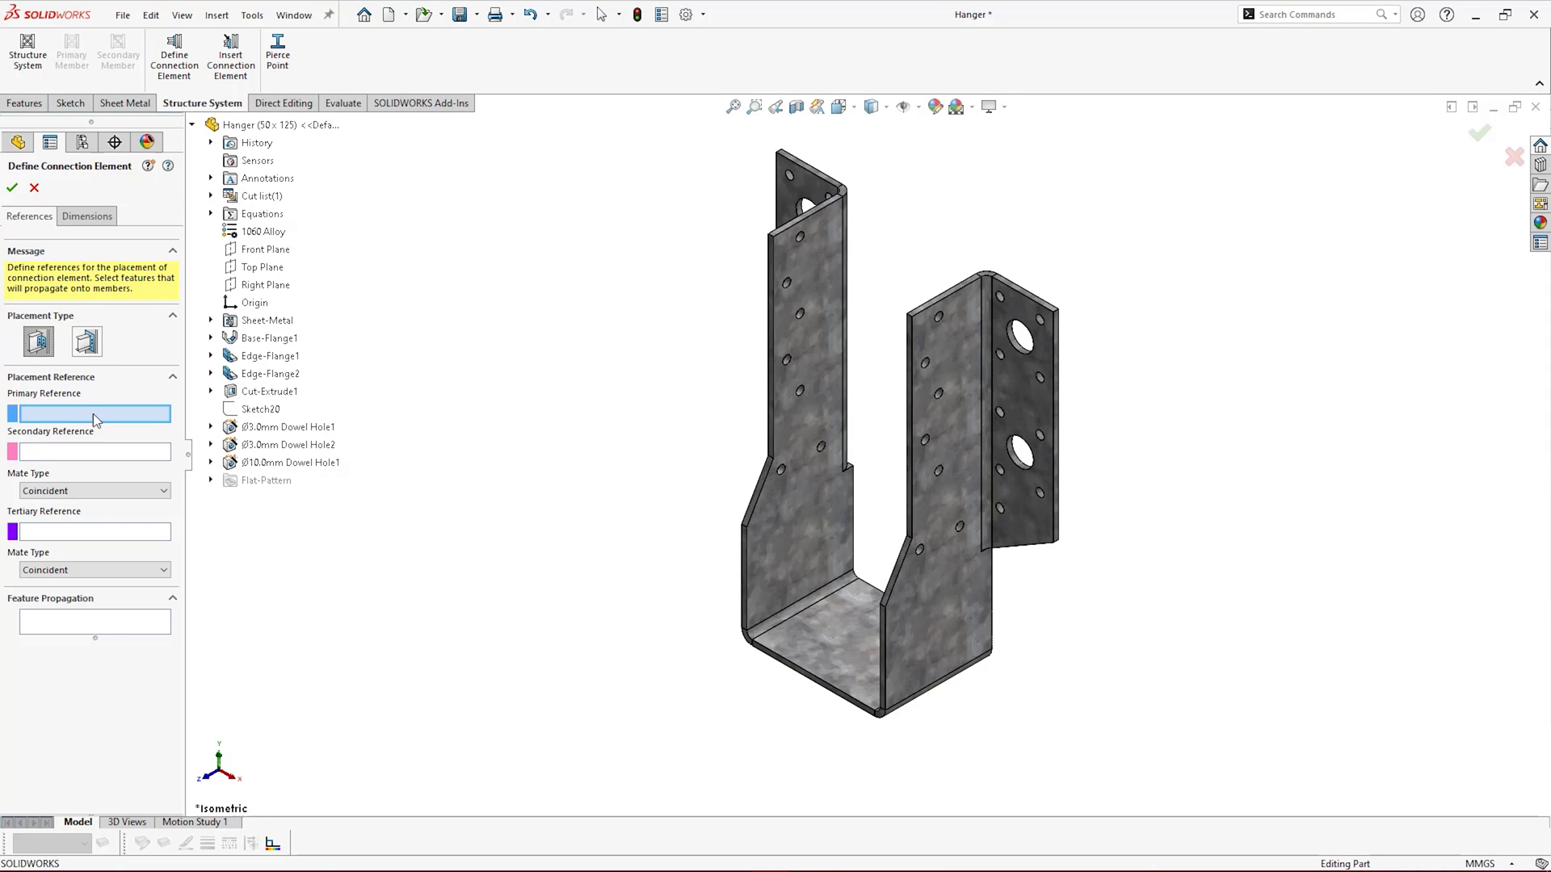
Set Front Plane, Right Plane and the hanger's inner bottom face as the three placement references, keeping the secondary mate Coincident
{"action": "left_click", "coordinate": [254, 252]}
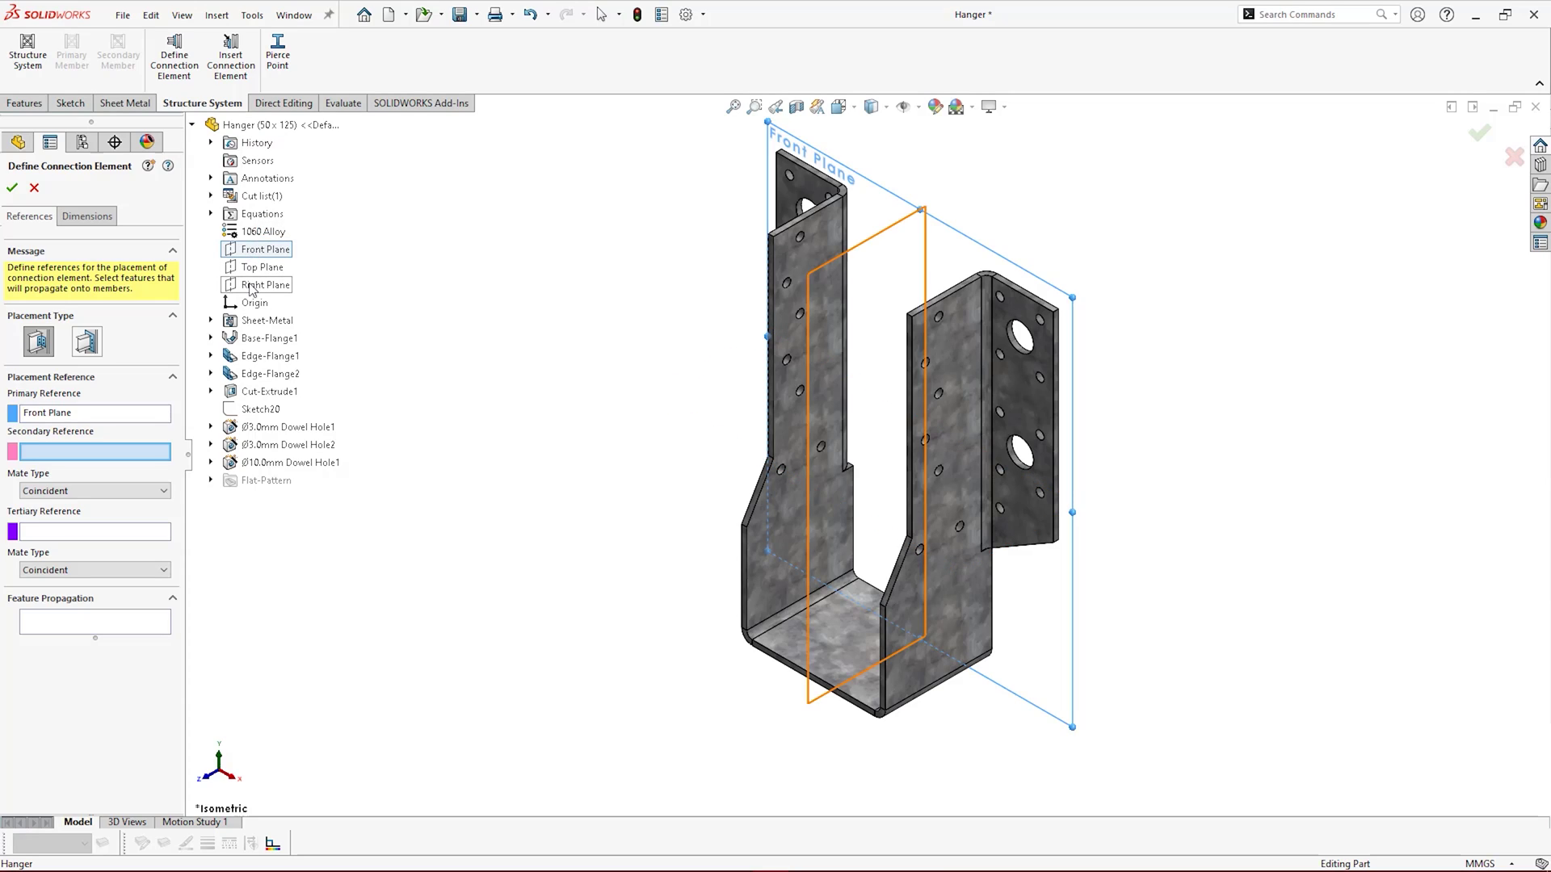
{"action": "left_click", "coordinate": [251, 287]}
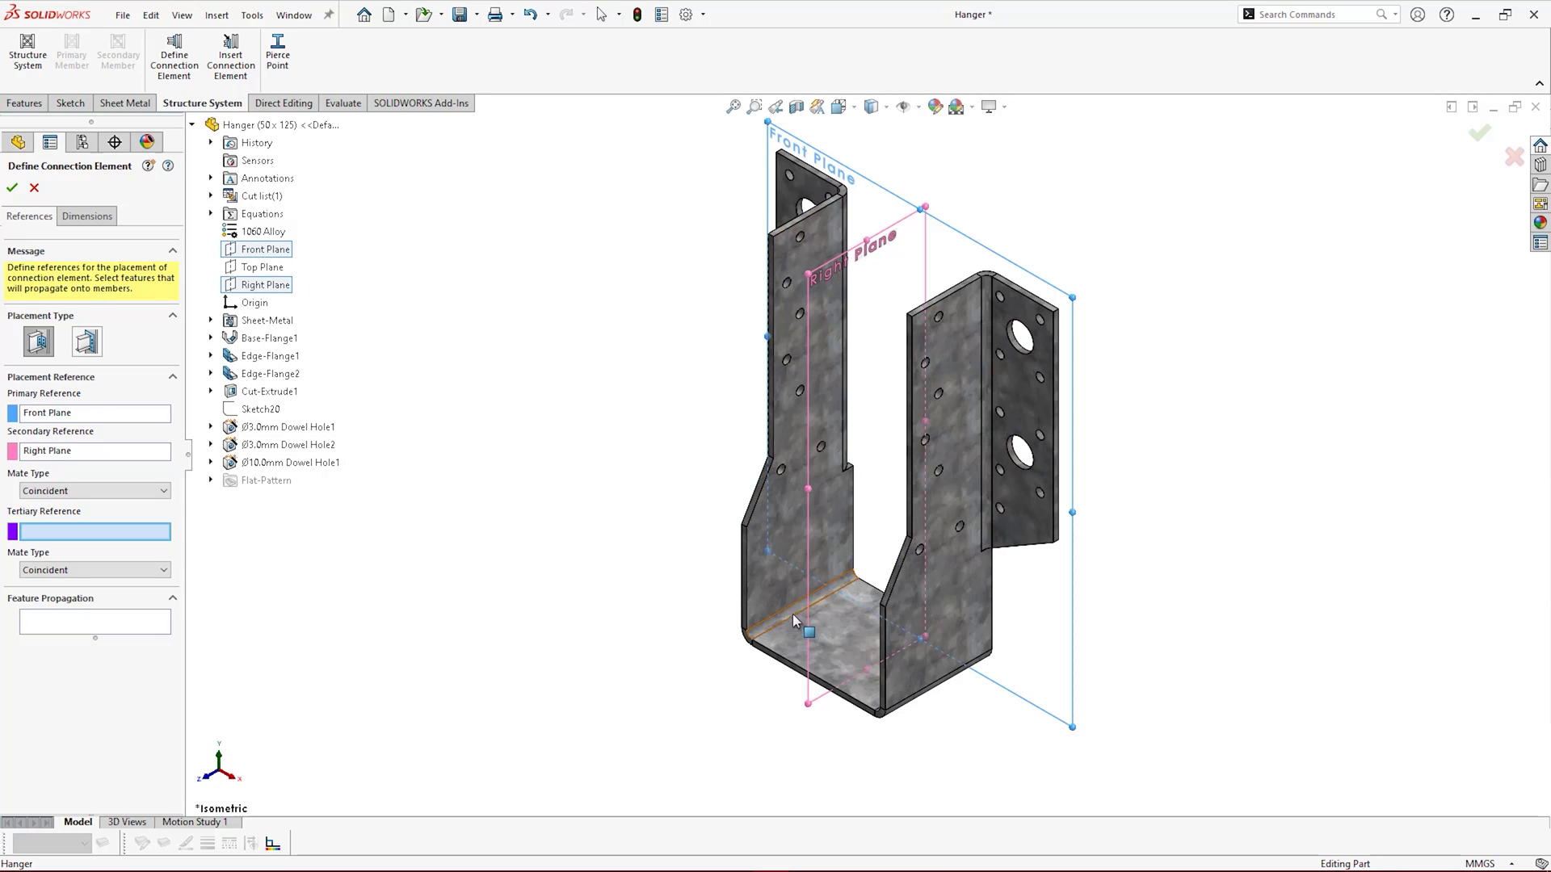
{"action": "left_click", "coordinate": [804, 642]}
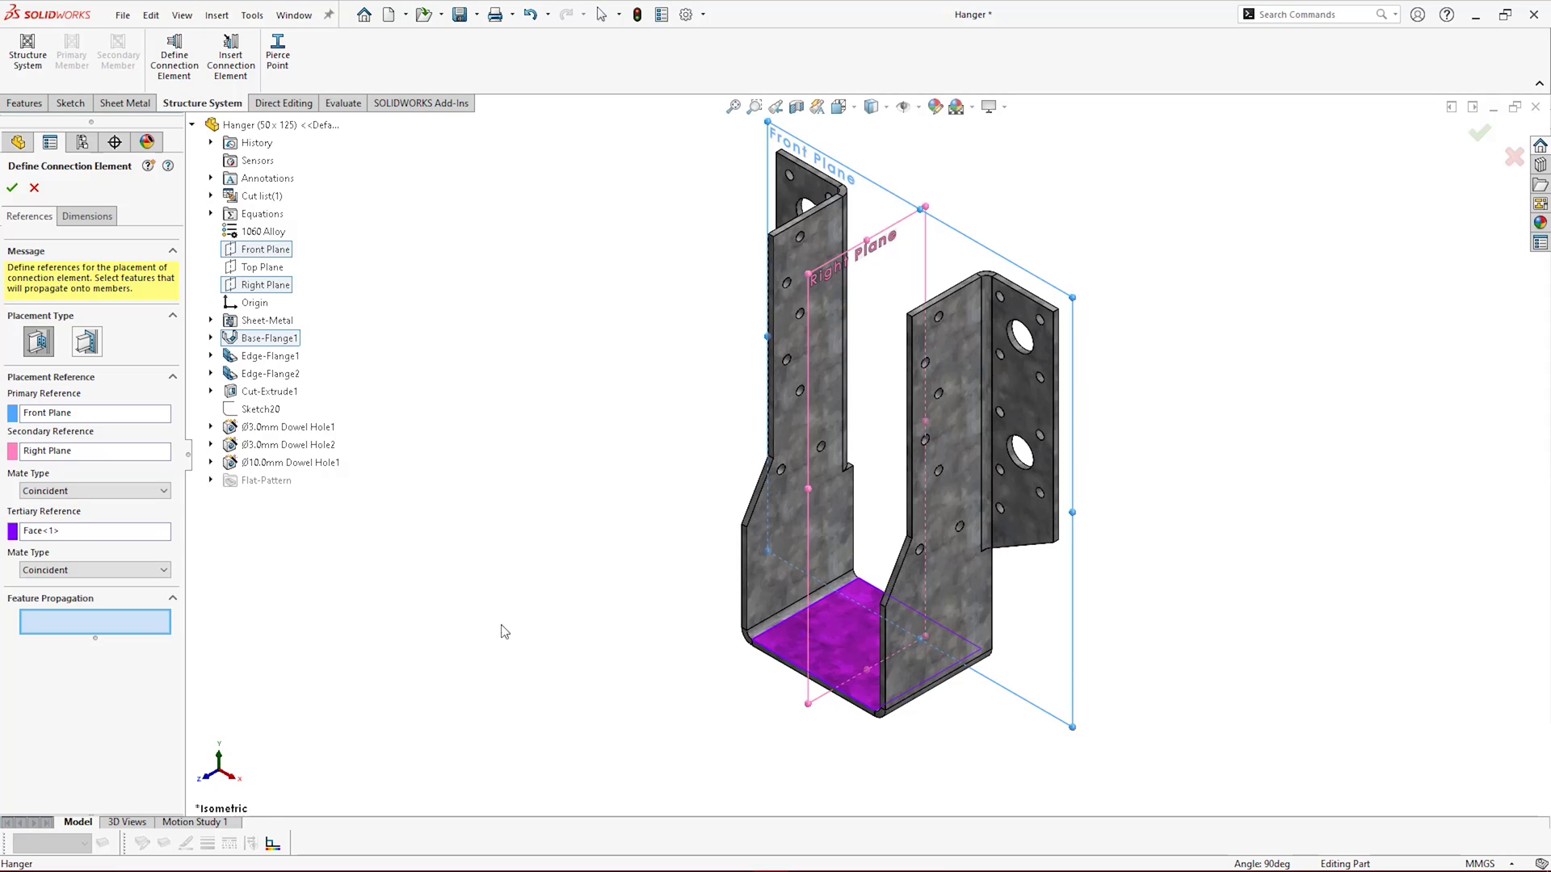
{"action": "left_click", "coordinate": [147, 491]}
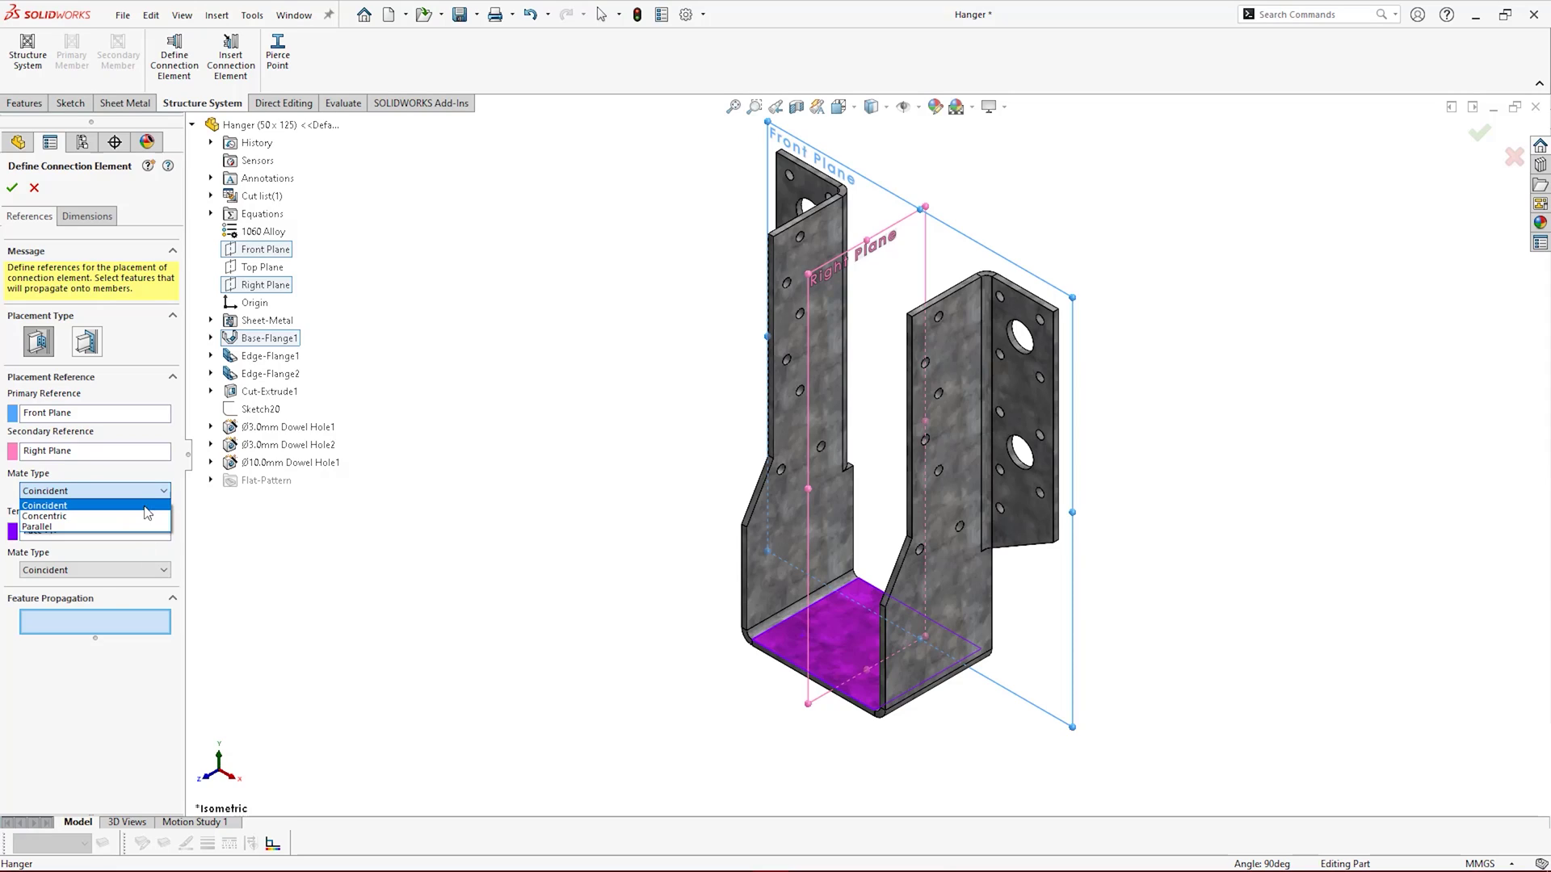
{"action": "left_click", "coordinate": [149, 493]}
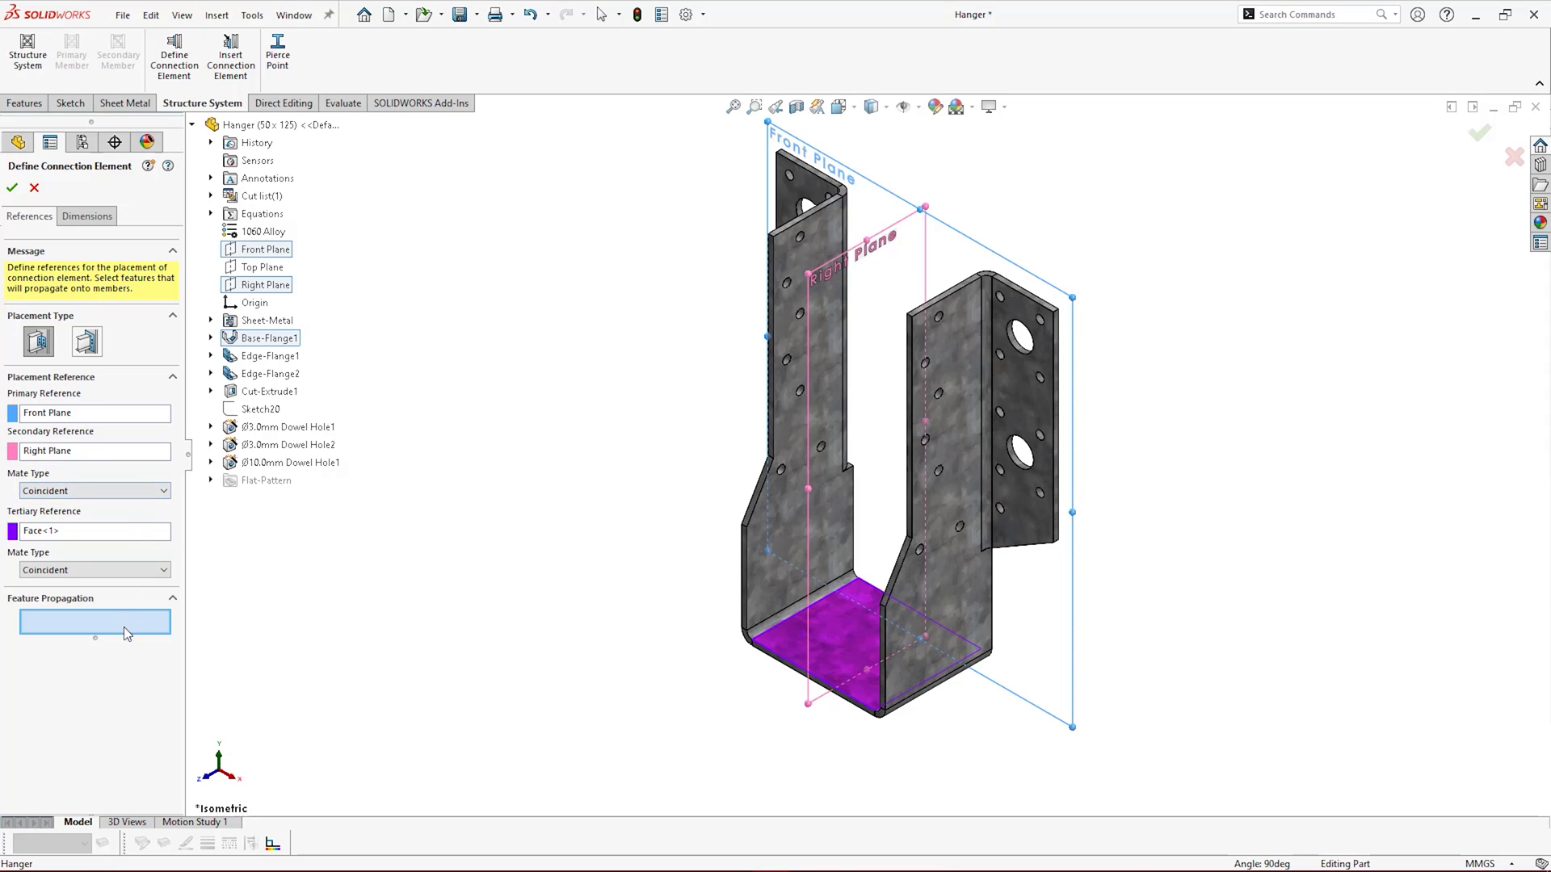
Propagate the Ø3.0mm Dowel Hole1, Ø3.0mm Dowel Hole2 and Ø10.0mm Dowel Hole1 features and finish the connection element definition
{"action": "left_click", "coordinate": [248, 430]}
{"action": "left_click", "coordinate": [260, 445]}
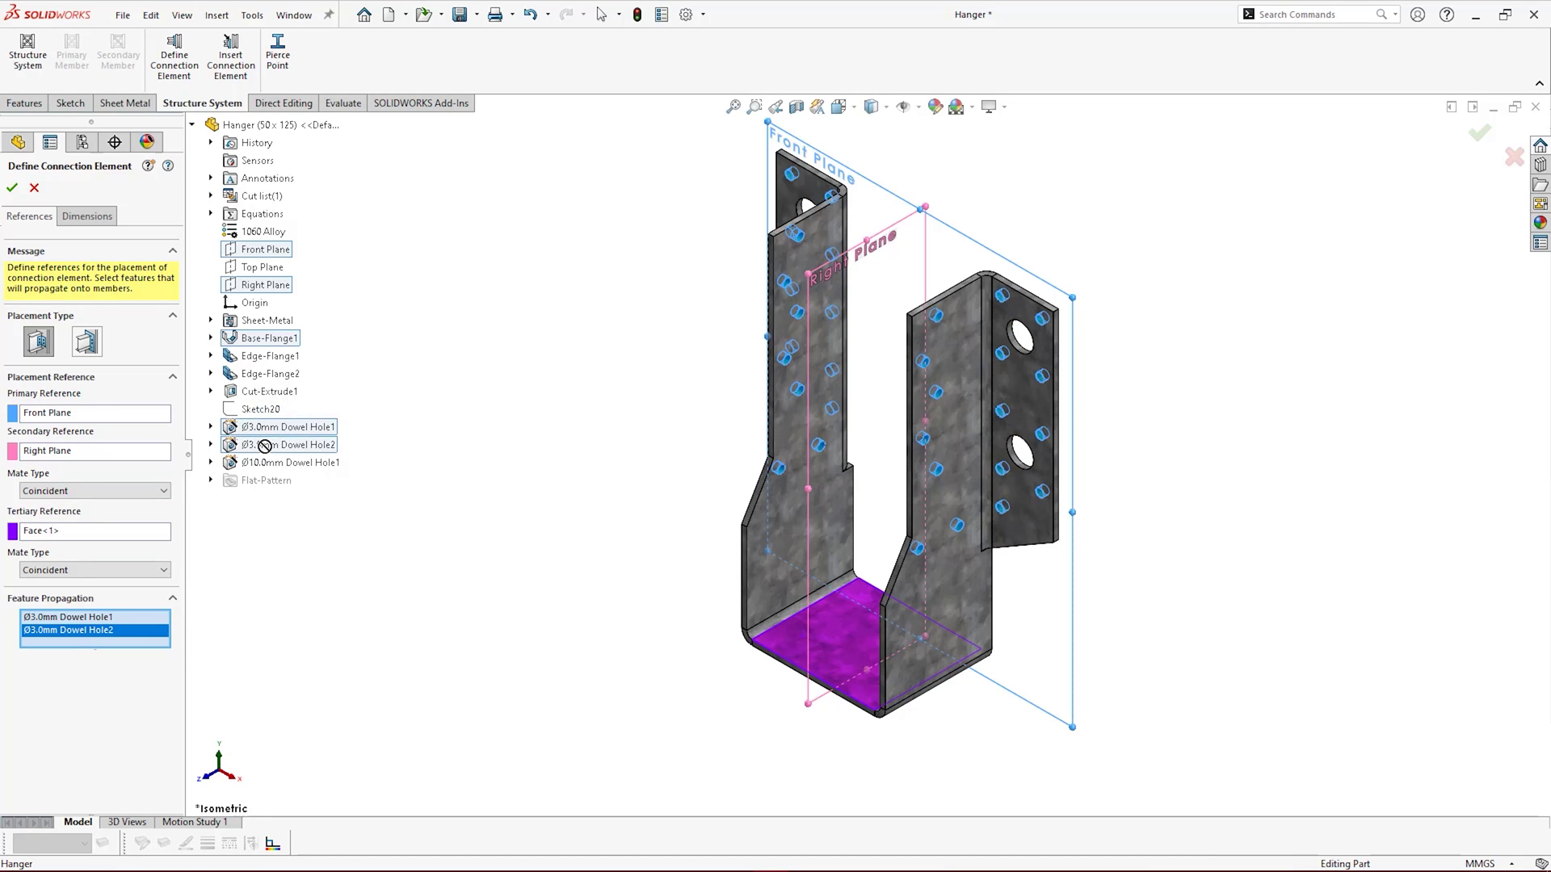
{"action": "left_click", "coordinate": [278, 462]}
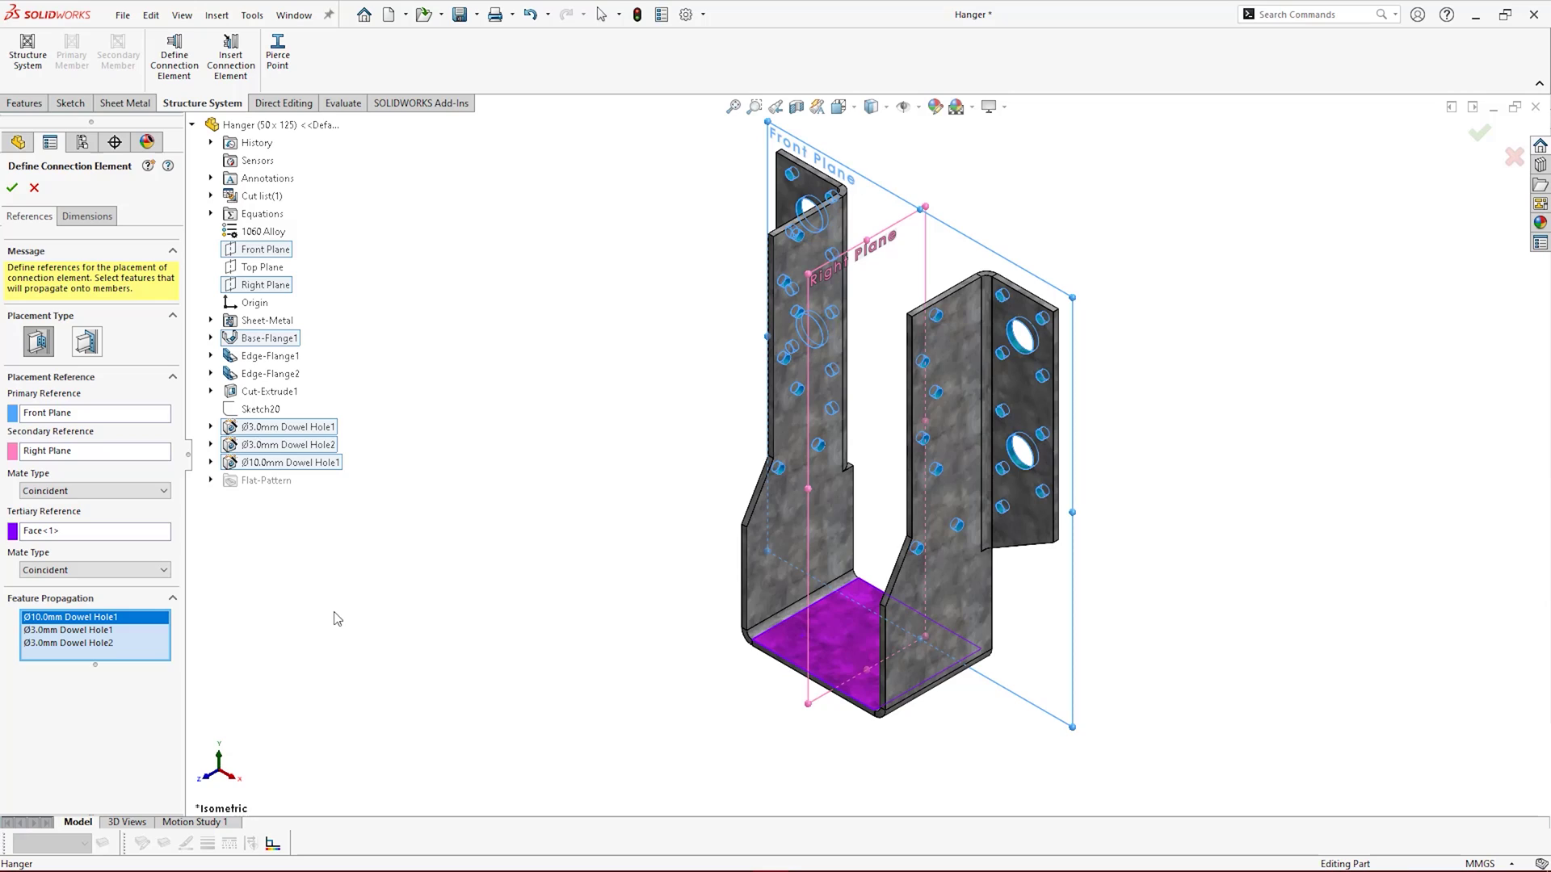
{"action": "left_click", "coordinate": [12, 190]}
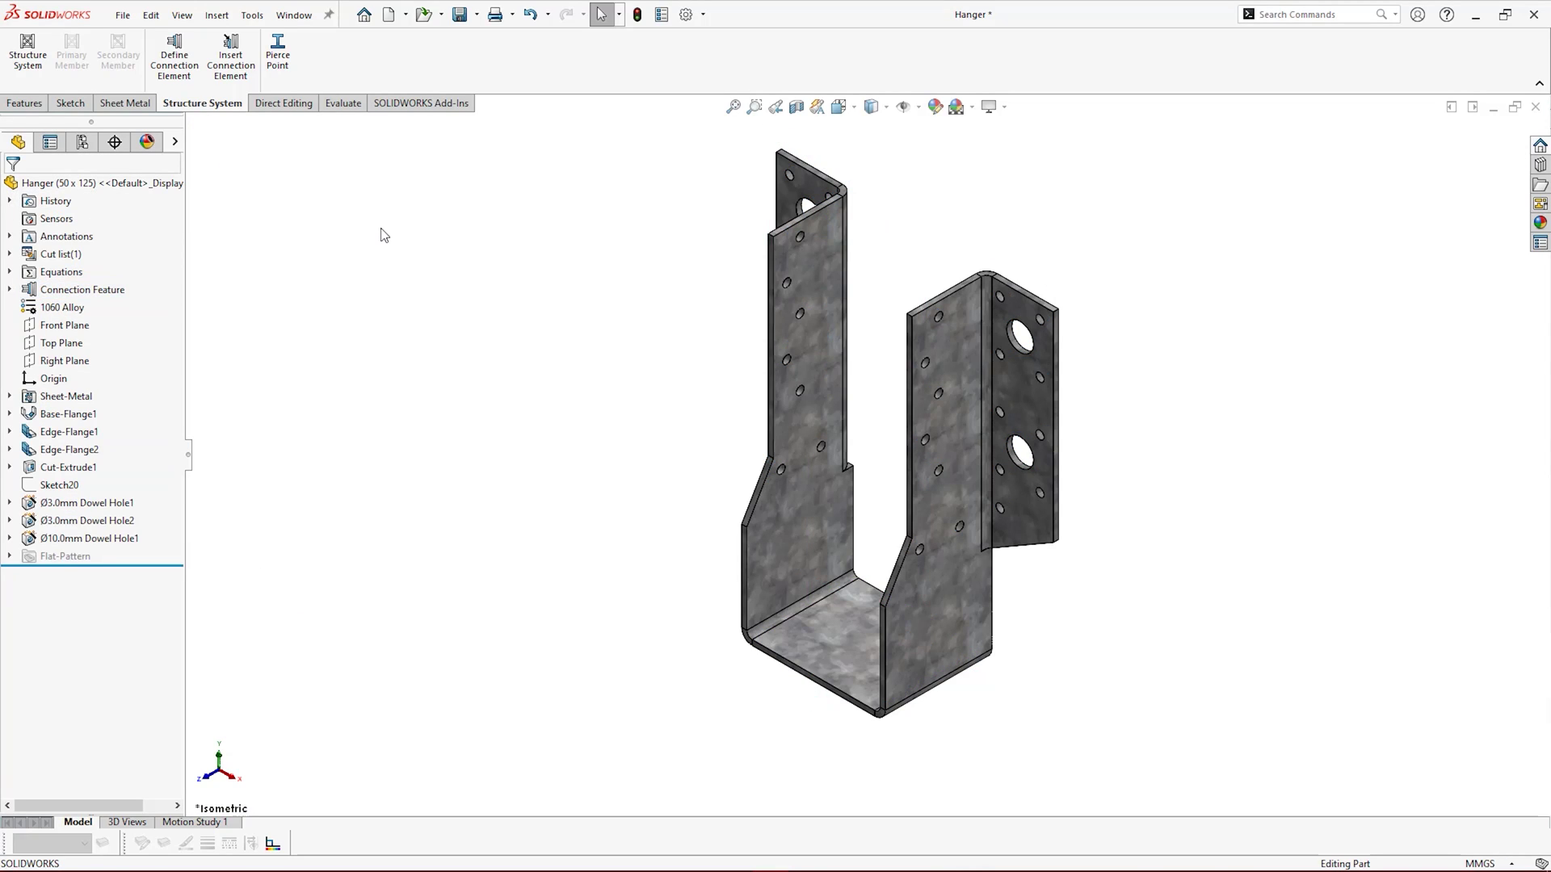
Open Save As for the hanger part
{"action": "left_click", "coordinate": [476, 15]}
{"action": "left_click", "coordinate": [485, 55]}
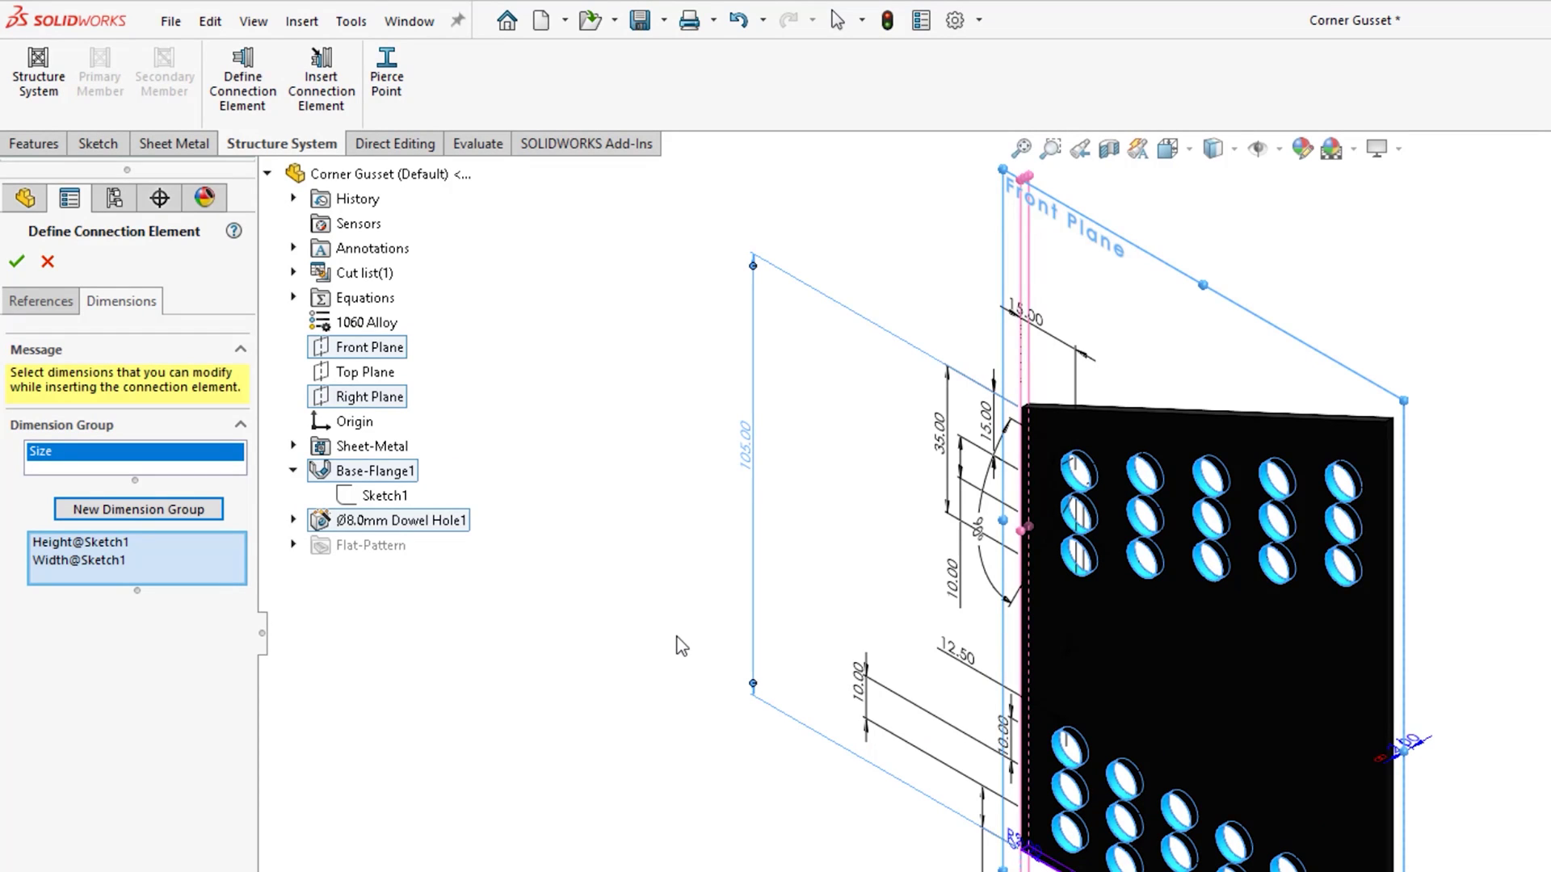
Rename the corner gusset's vertical base-flange dimension to Height and its horizontal dimension to Width
{"action": "key", "text": "Return"}
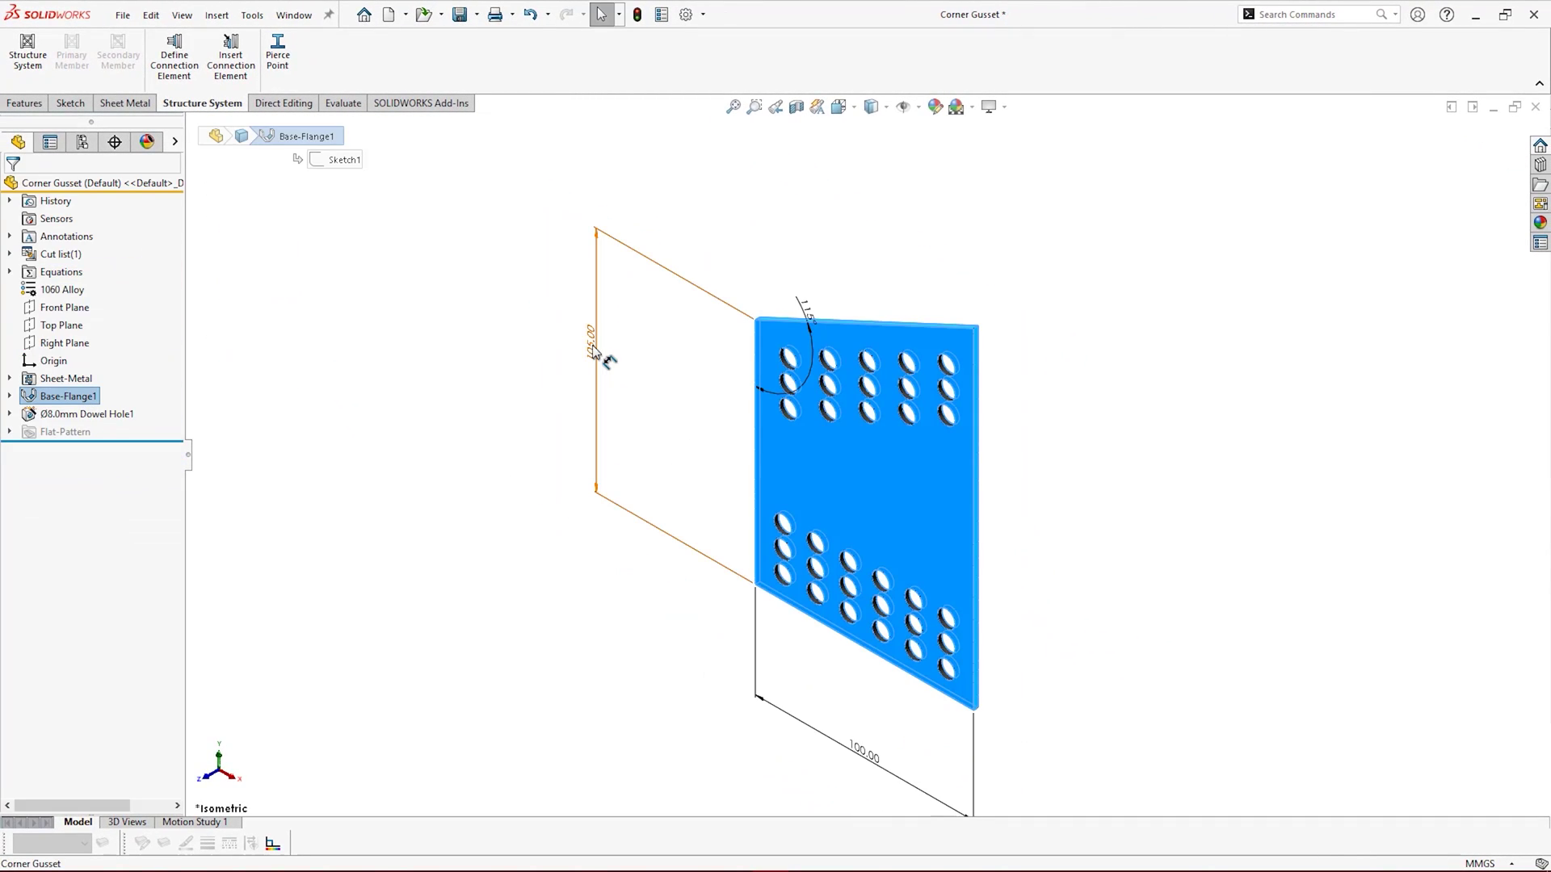
{"action": "left_click", "coordinate": [593, 351]}
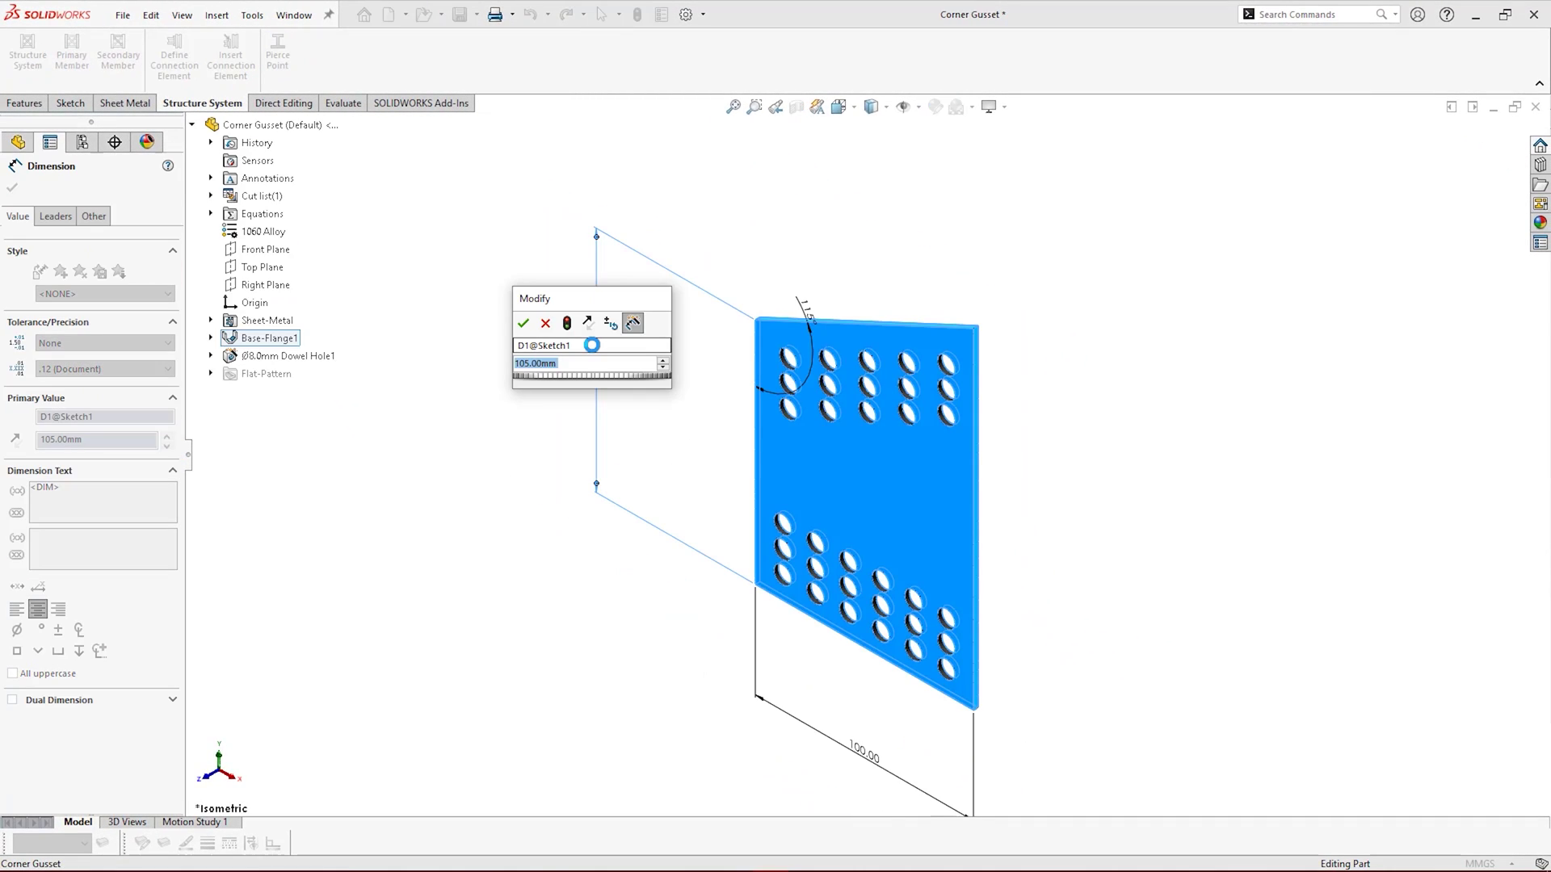
{"action": "left_click", "coordinate": [524, 324]}
{"action": "left_click", "coordinate": [862, 752]}
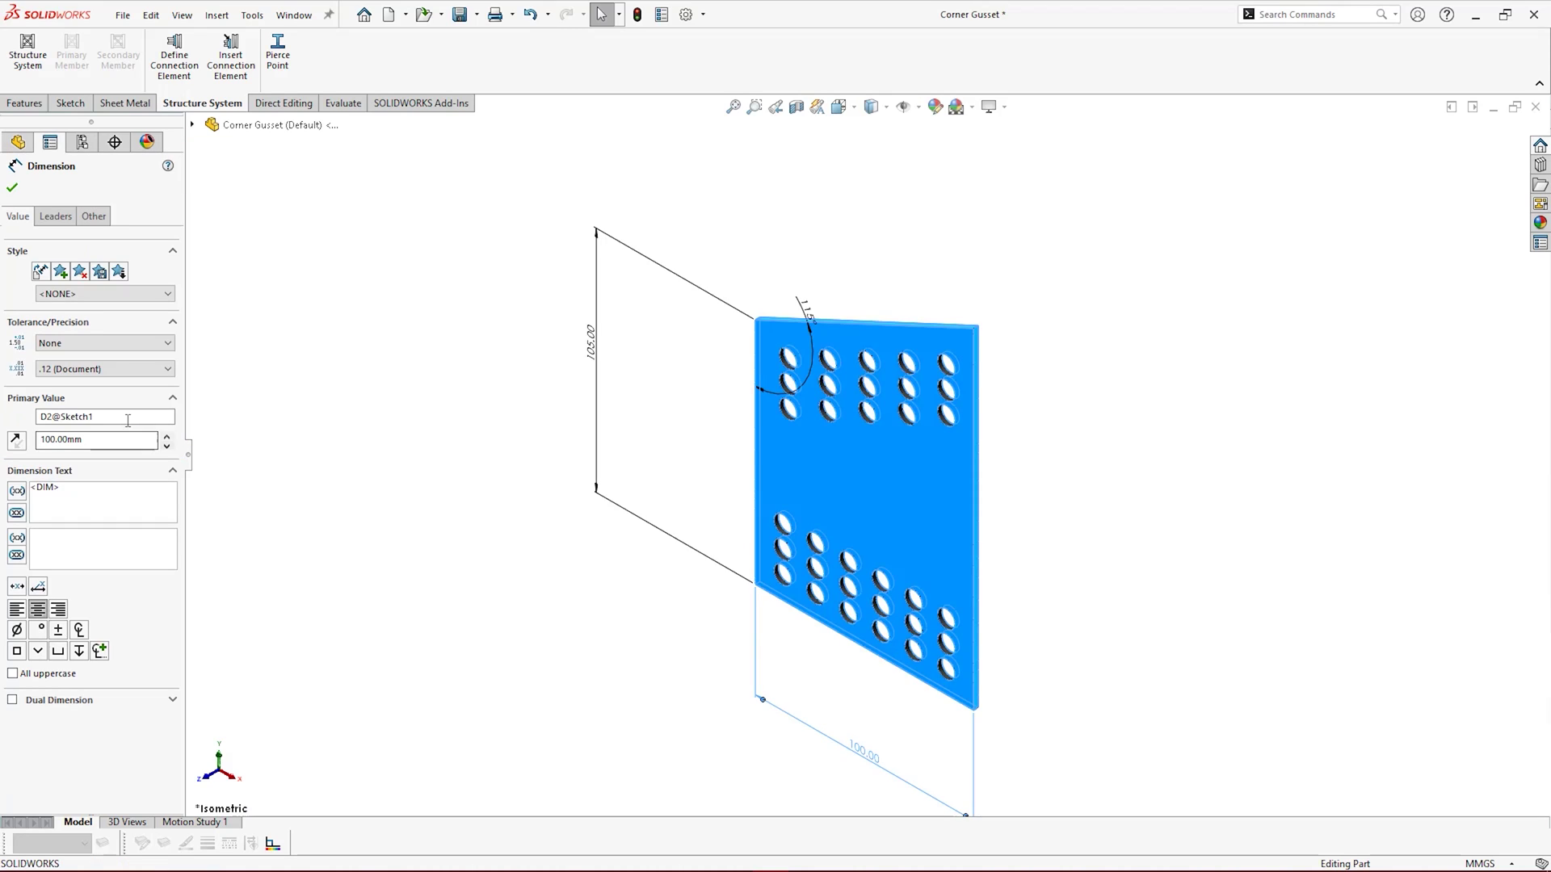
{"action": "triple_click", "coordinate": [126, 417]}
{"action": "type", "text": "Width"}
{"action": "left_click", "coordinate": [12, 187]}
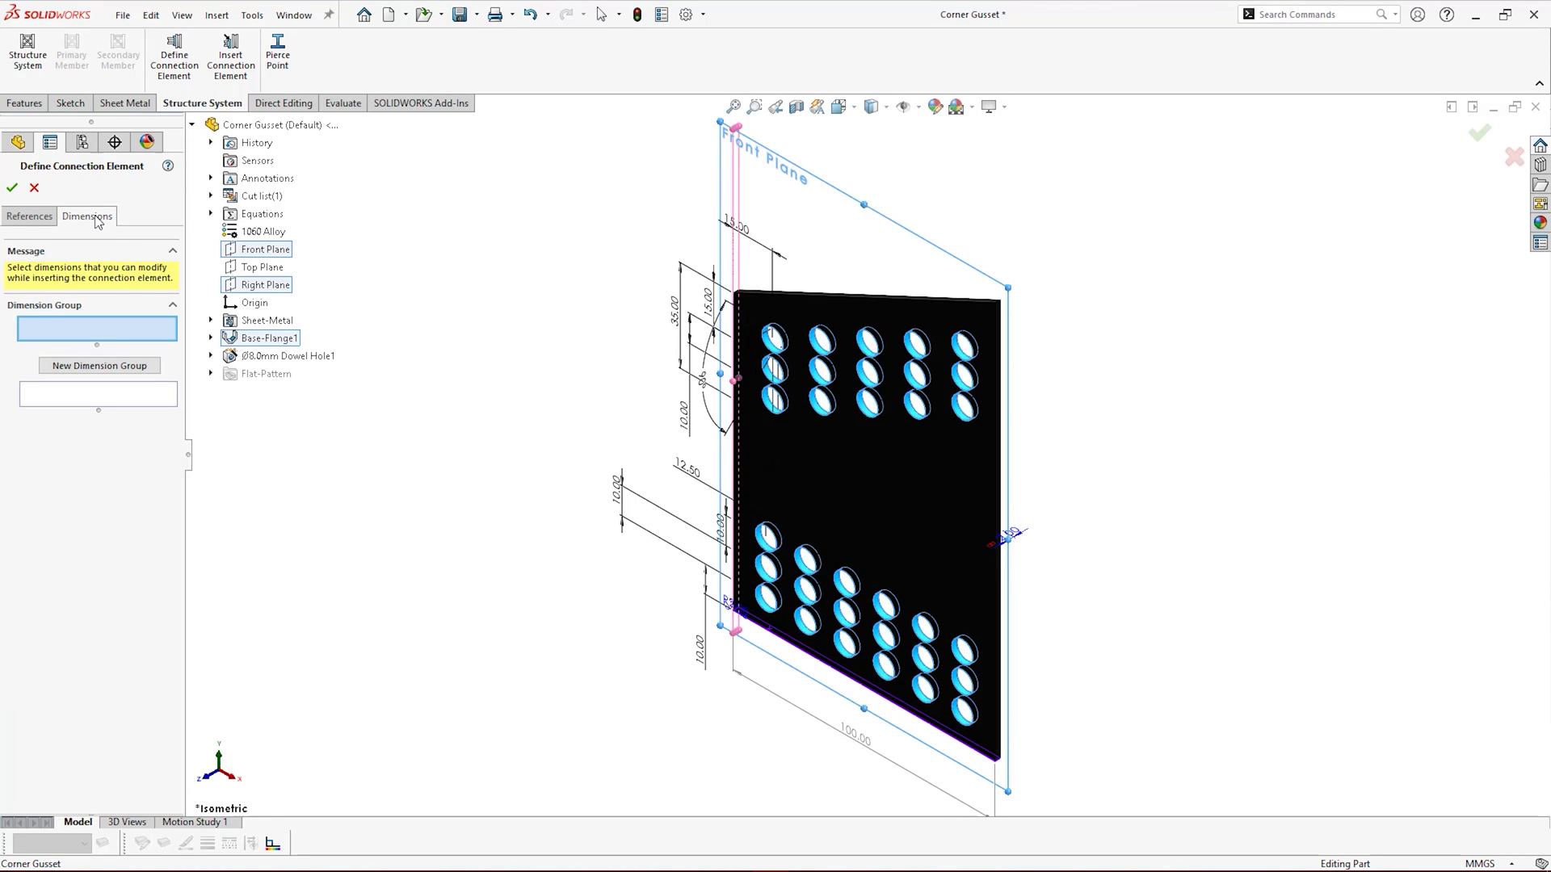
Create a dimension group named Size in the gusset's connection element definition and add the Height and Width dimensions from Sketch1
{"action": "left_click", "coordinate": [105, 365]}
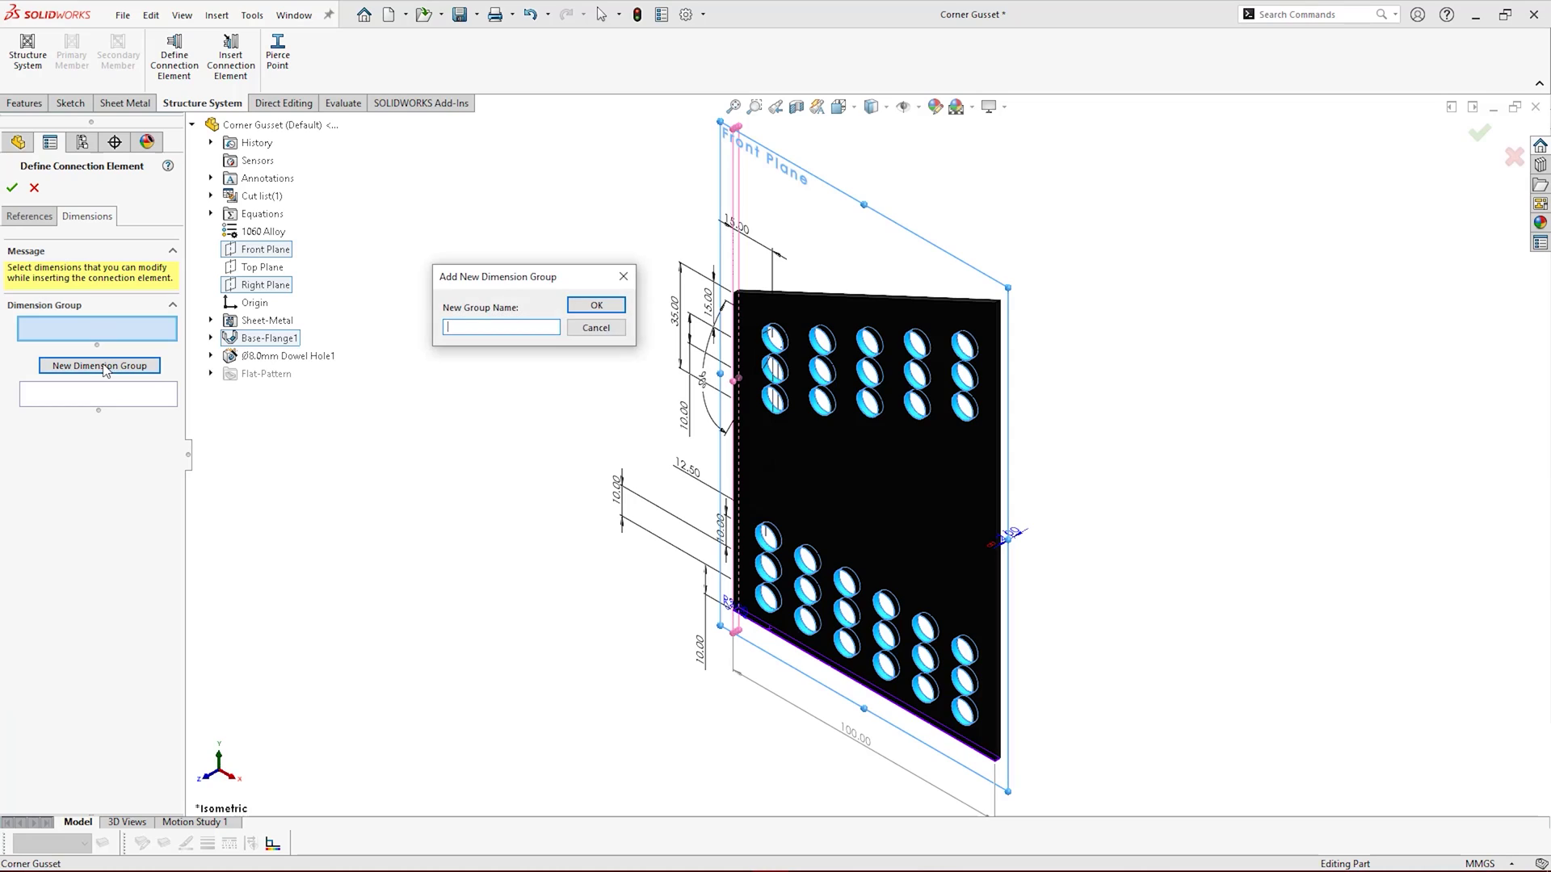
{"action": "key", "text": "Return"}
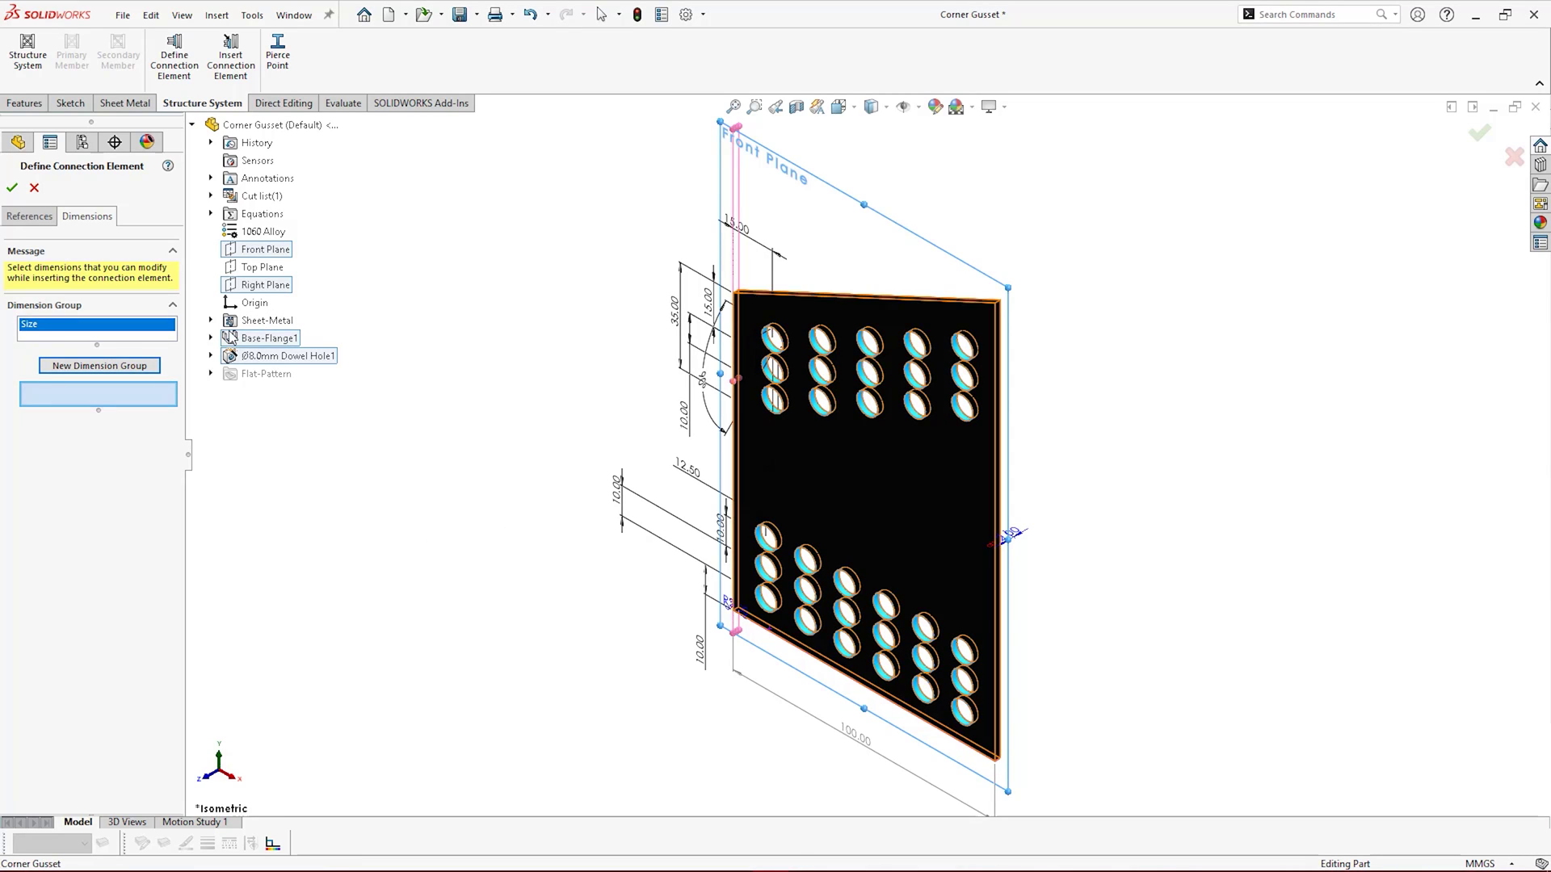
{"action": "left_click", "coordinate": [211, 338]}
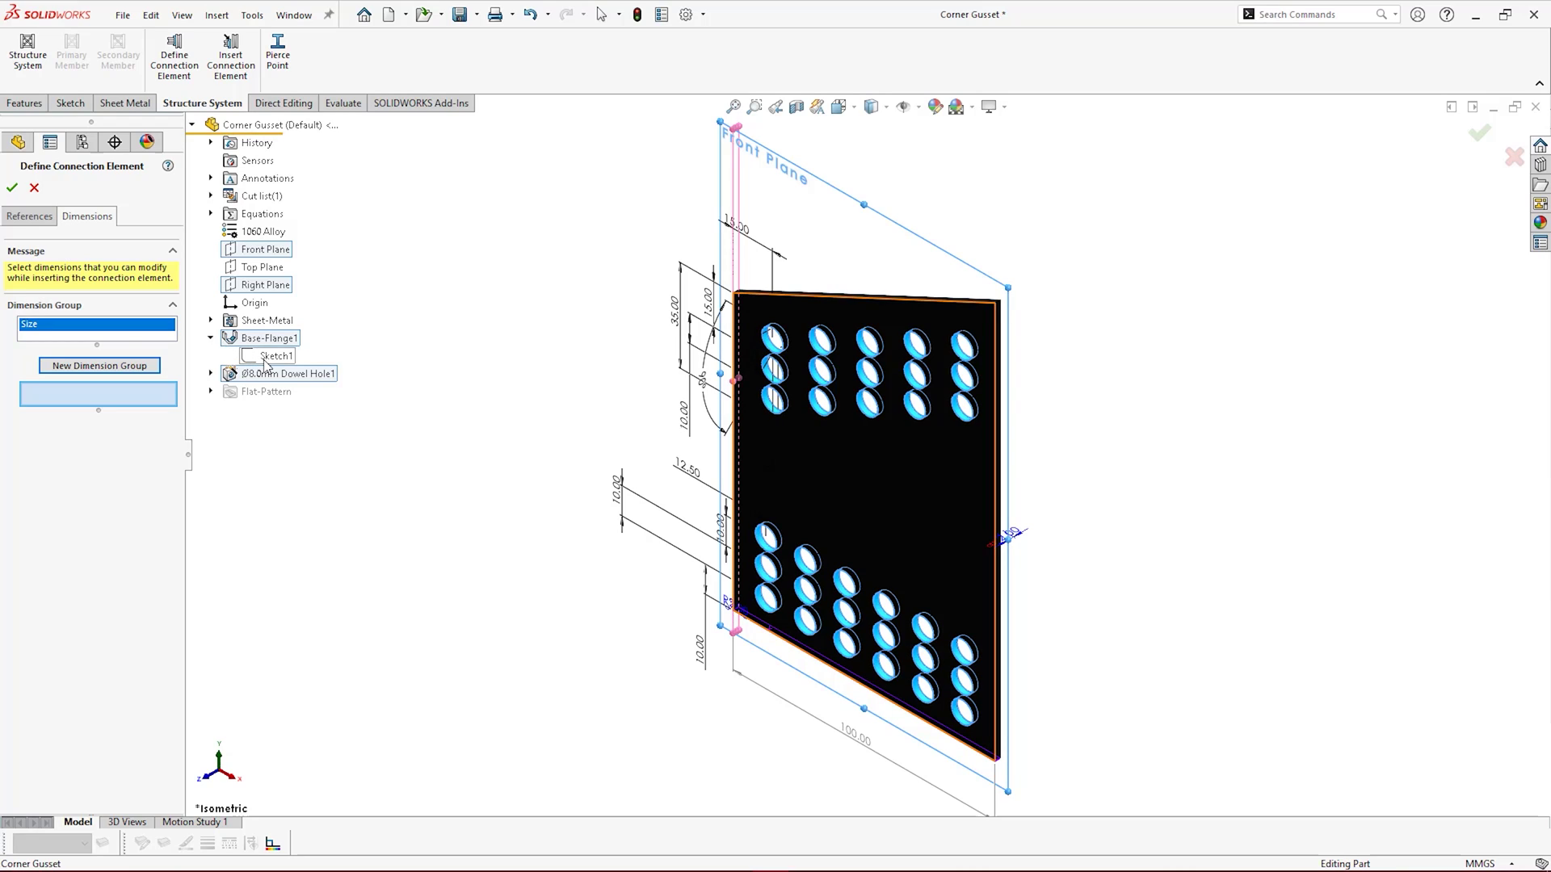
{"action": "left_click", "coordinate": [536, 326]}
{"action": "left_click", "coordinate": [823, 727]}
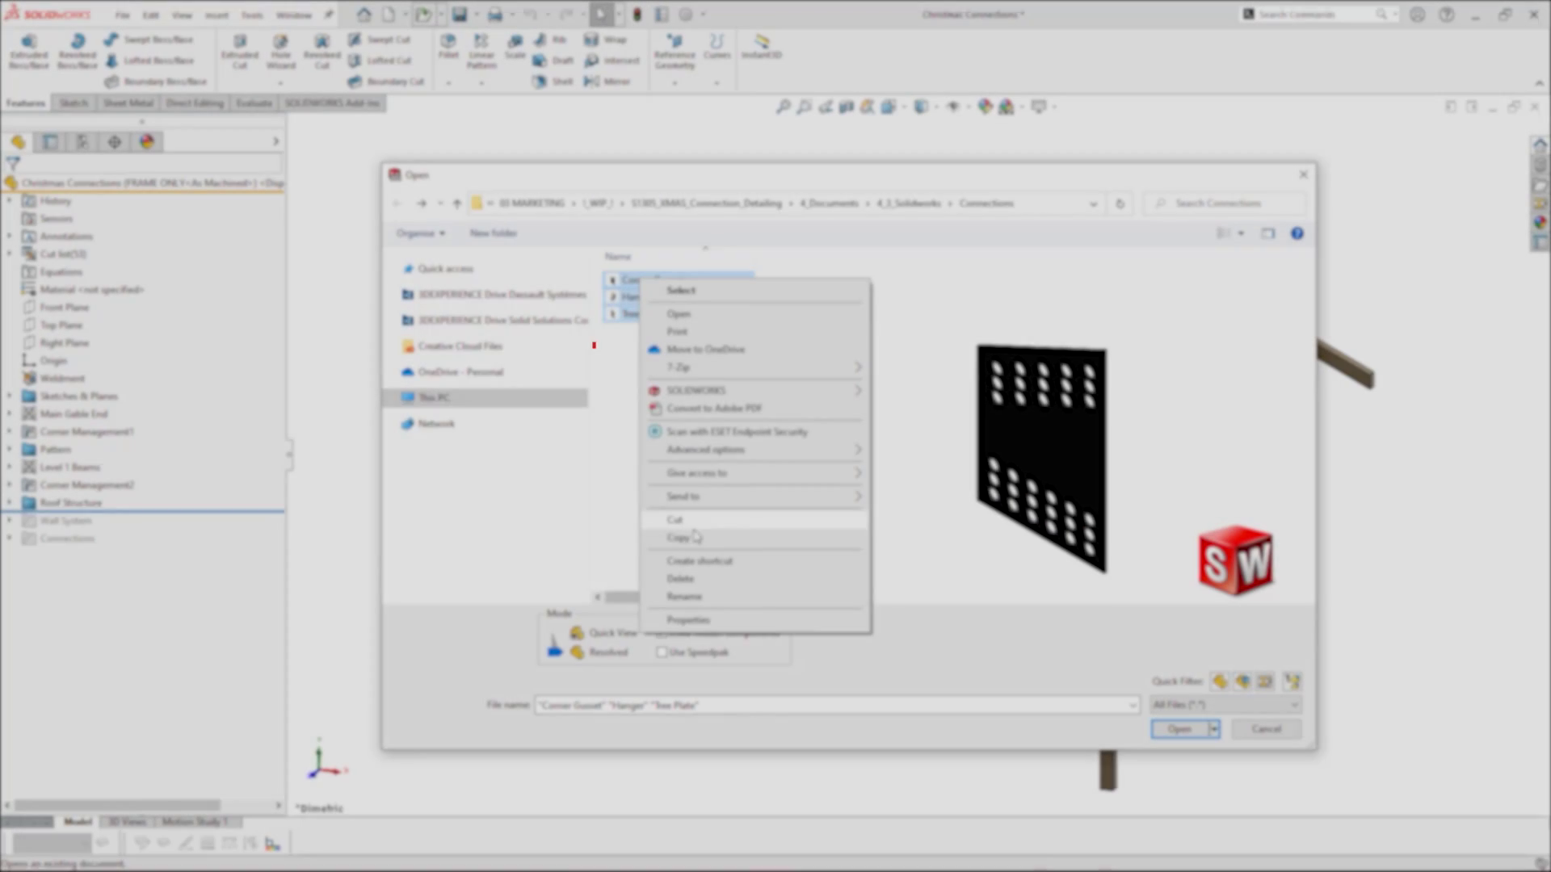
Copy the Corner Gusset, Hanger and Tree Plate files and open SOLIDWORKS 2022's data folder Structure System - Connection Elements
{"action": "left_click", "coordinate": [691, 537]}
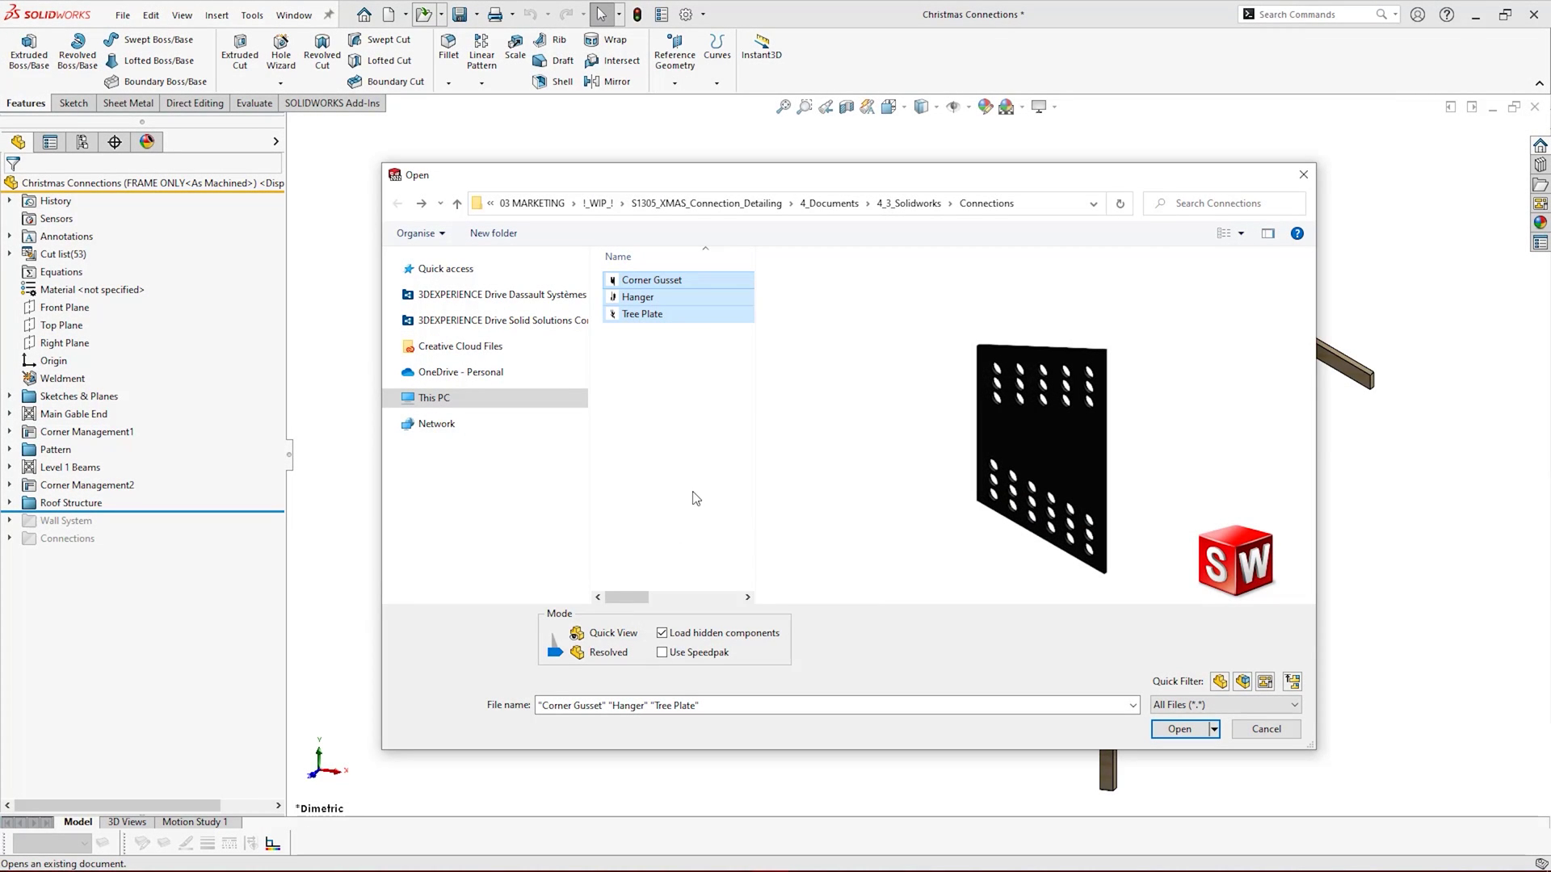
{"action": "key", "text": "alt+Right"}
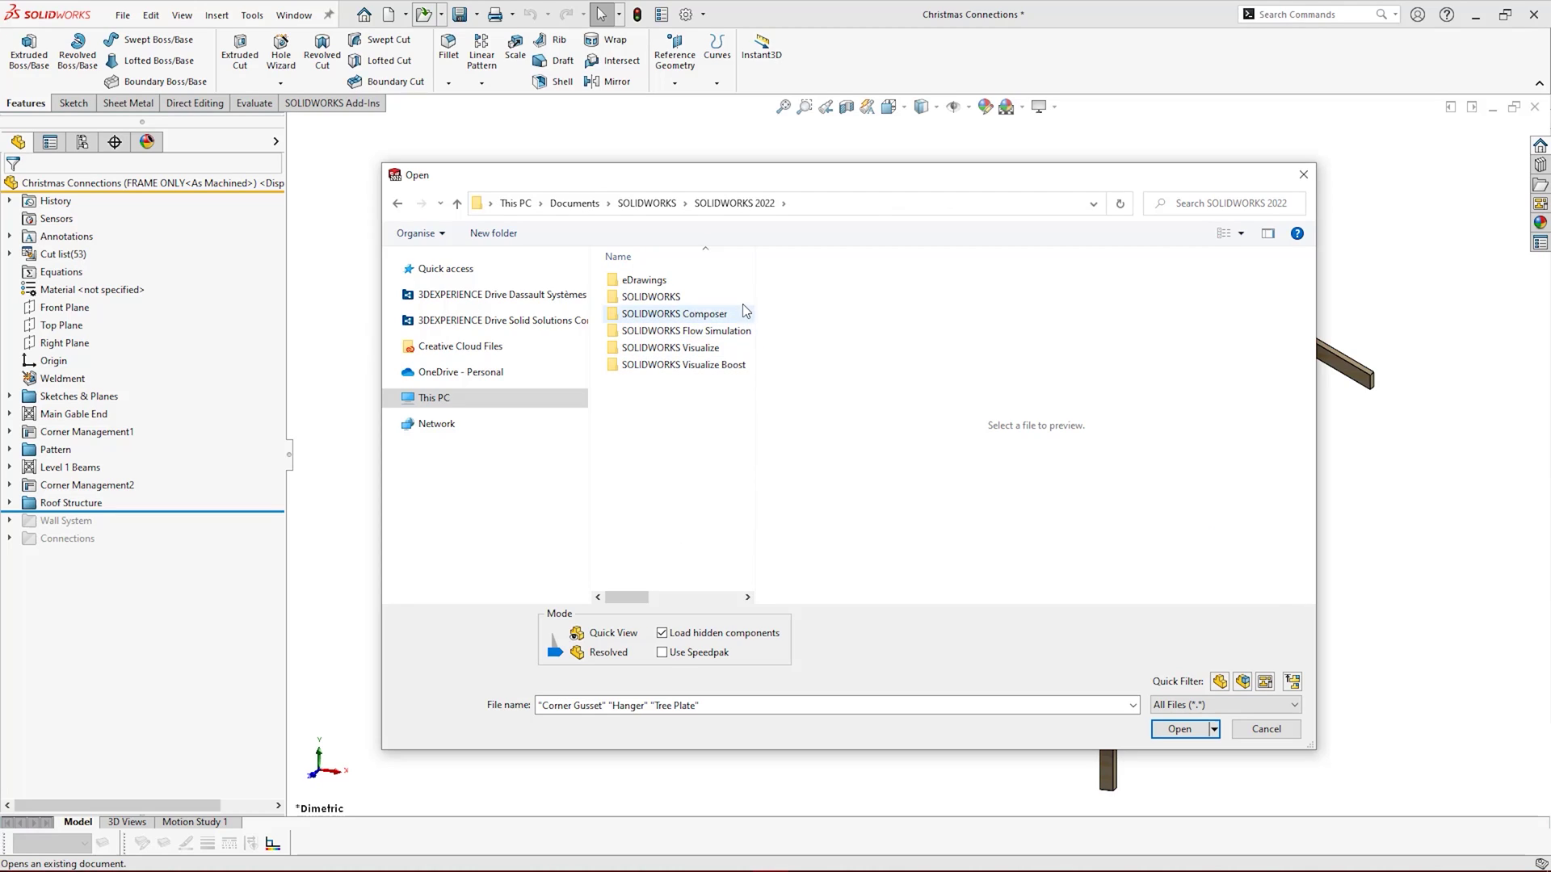
{"action": "double_click", "coordinate": [737, 296]}
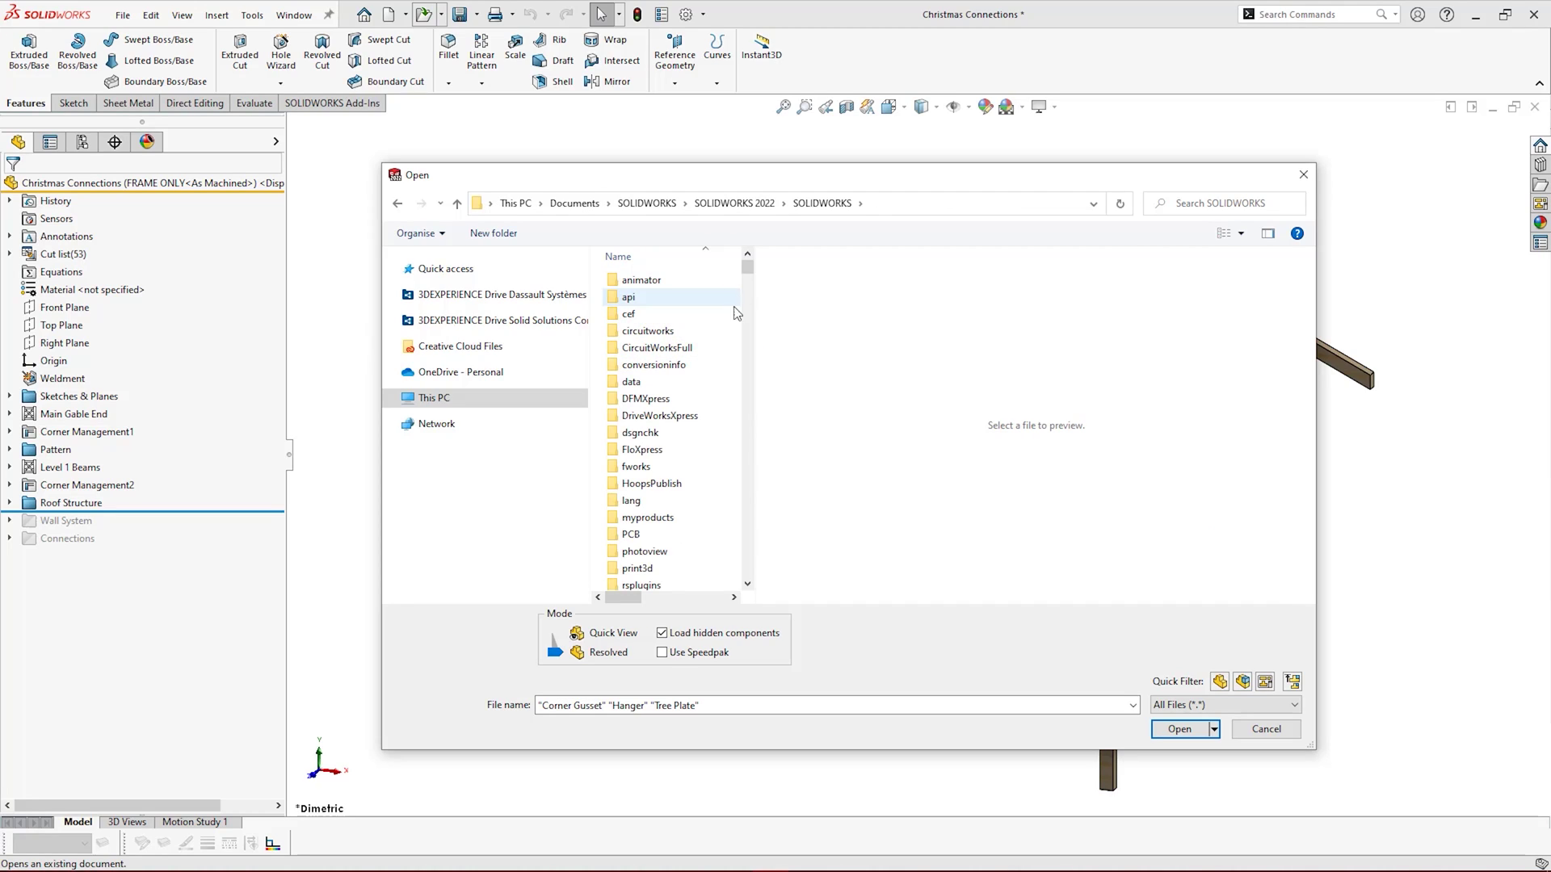
{"action": "double_click", "coordinate": [731, 389]}
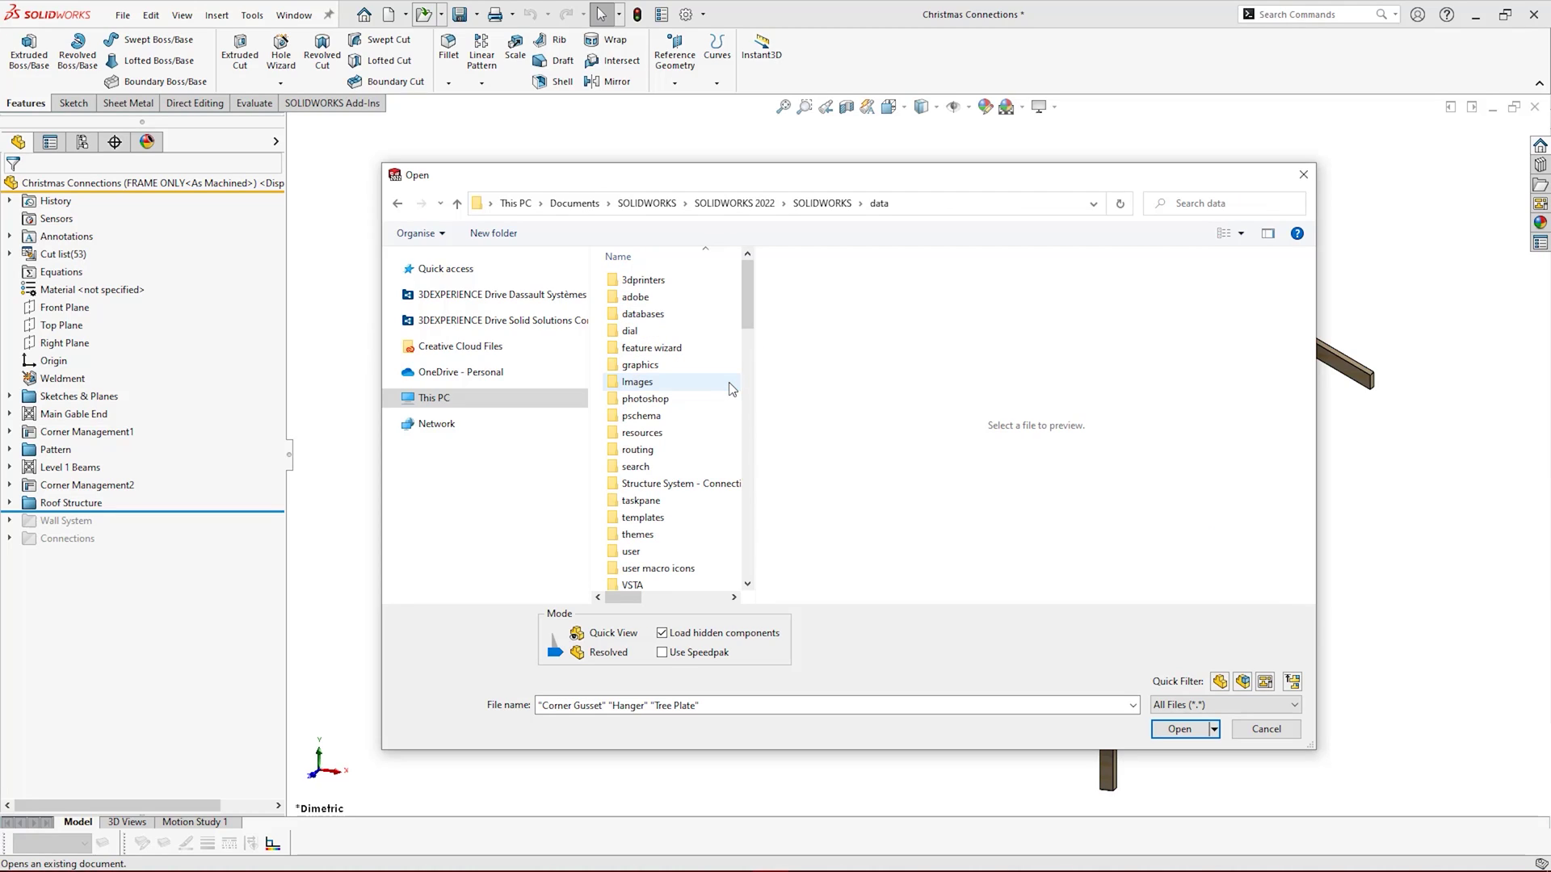
{"action": "double_click", "coordinate": [724, 484]}
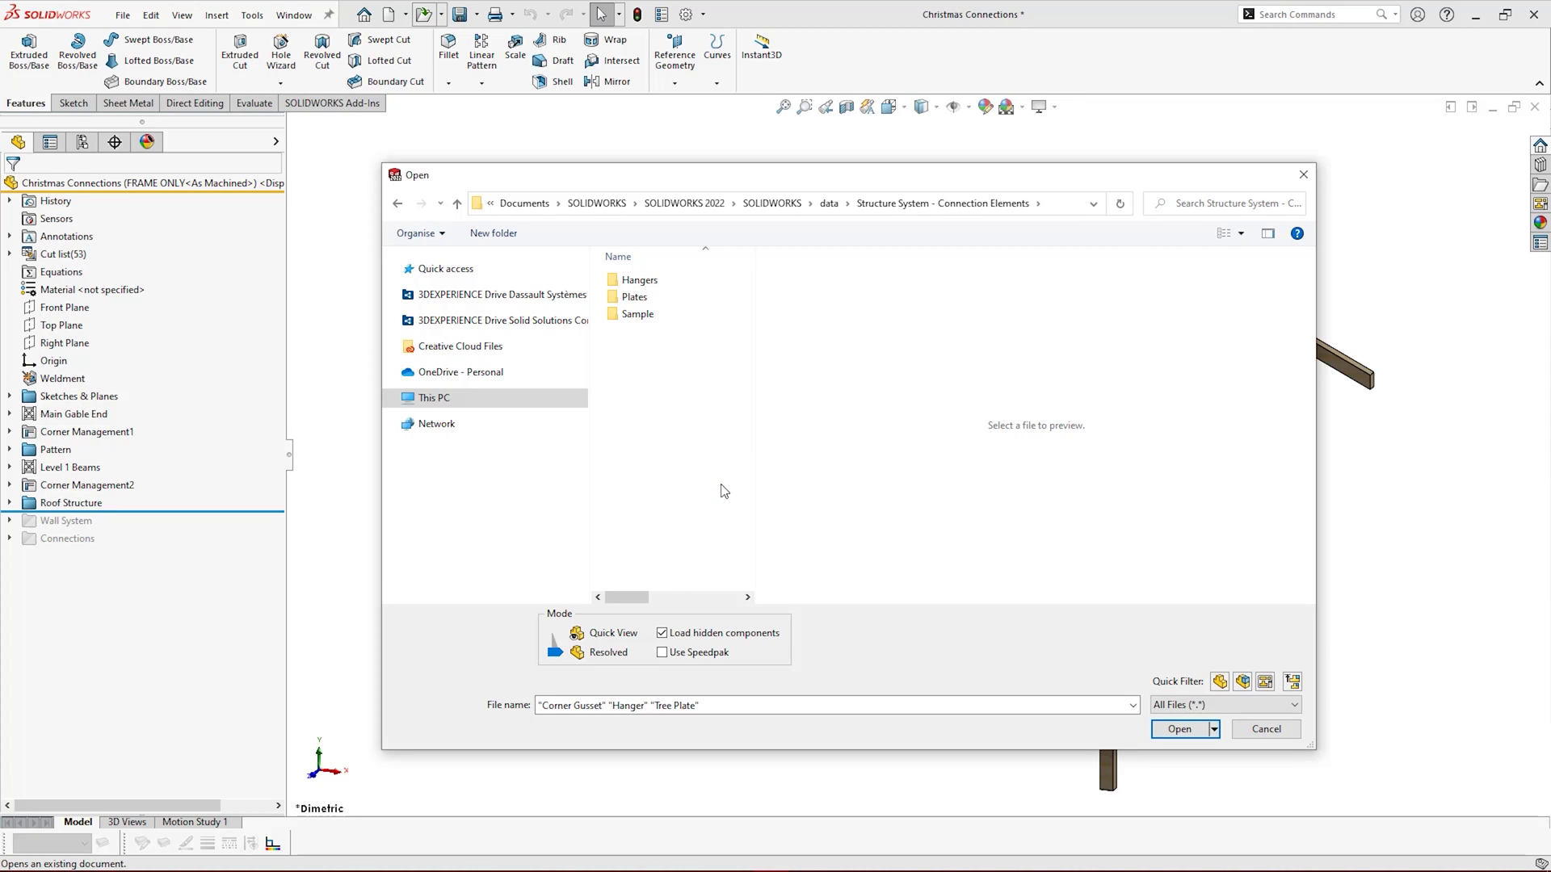
Examine the part files stored in the Hangers and Plates folders of the connection element library
{"action": "left_click", "coordinate": [658, 280]}
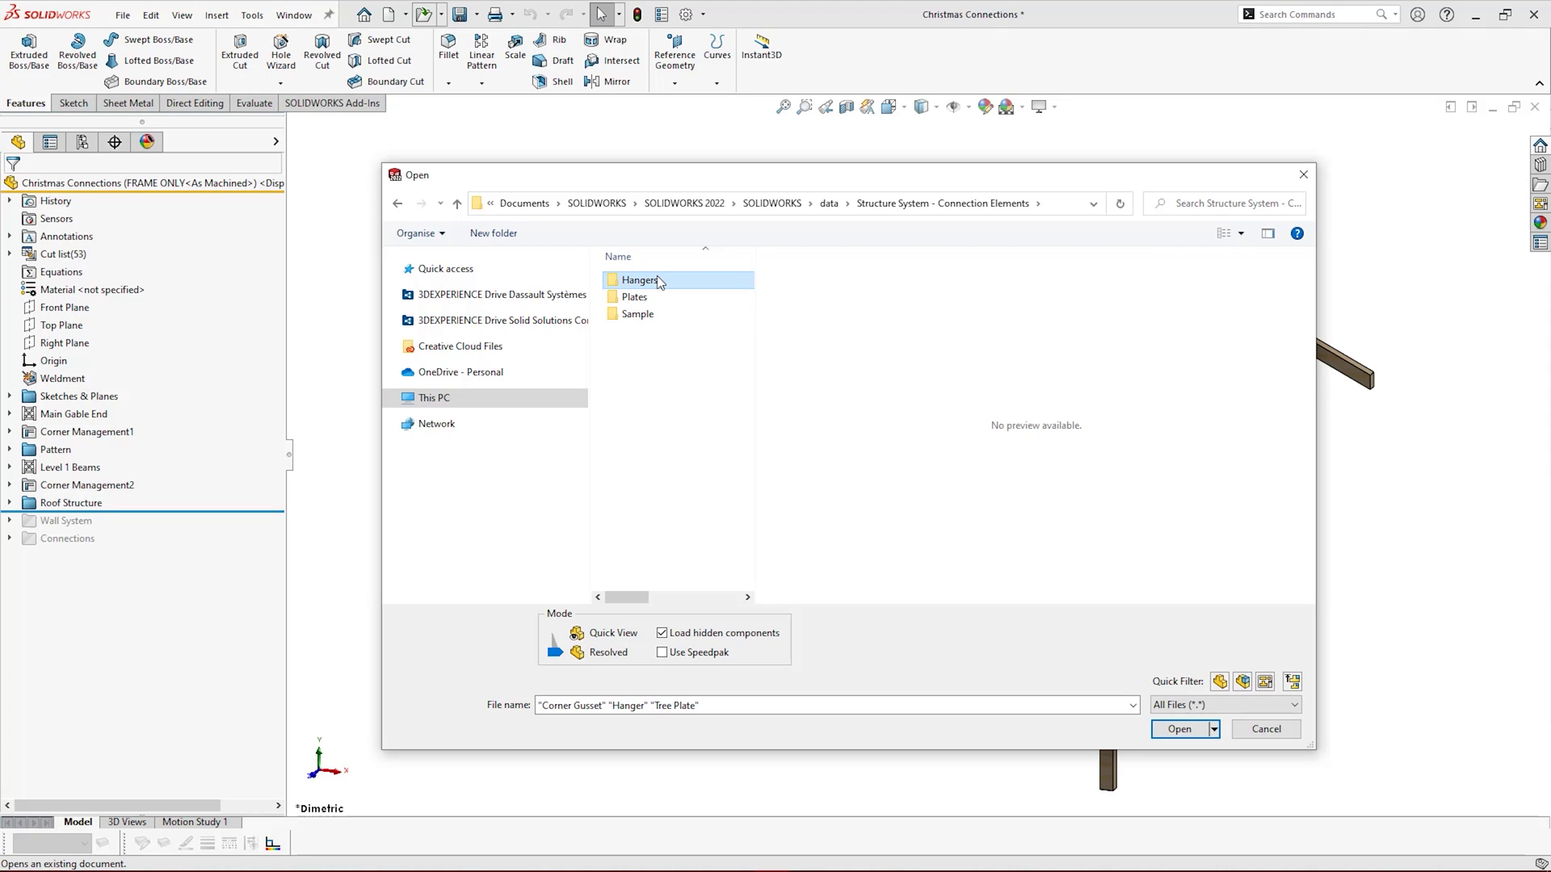
{"action": "left_click", "coordinate": [659, 283]}
{"action": "type", "text": "Hangers"}
{"action": "key", "text": "Return"}
{"action": "double_click", "coordinate": [673, 280]}
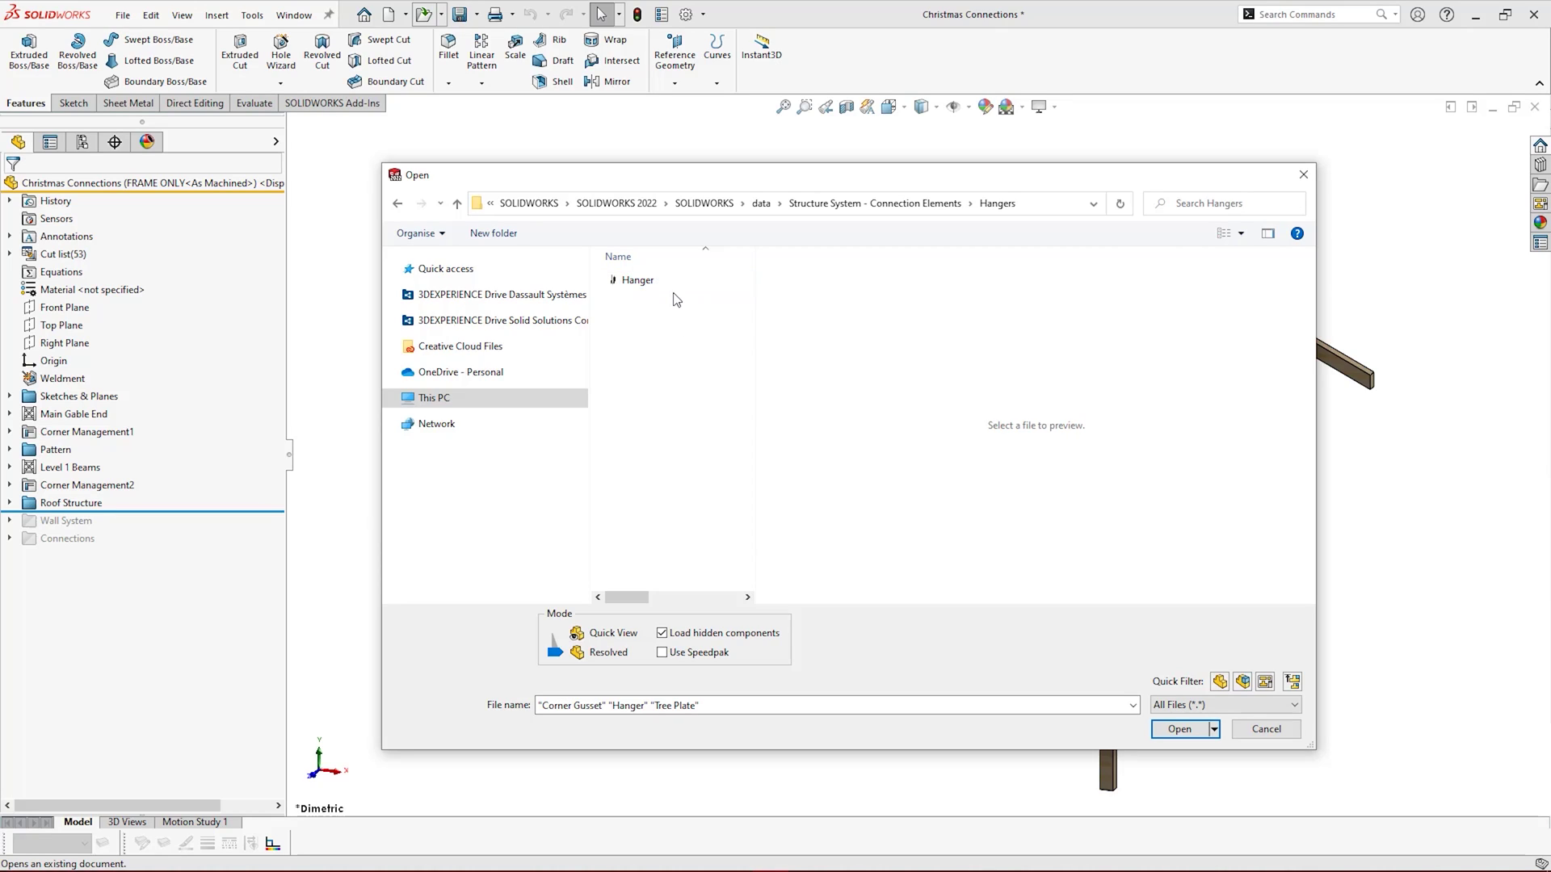
{"action": "left_click", "coordinate": [638, 281]}
{"action": "left_click", "coordinate": [875, 202]}
{"action": "double_click", "coordinate": [717, 298]}
{"action": "key", "text": "Down"}
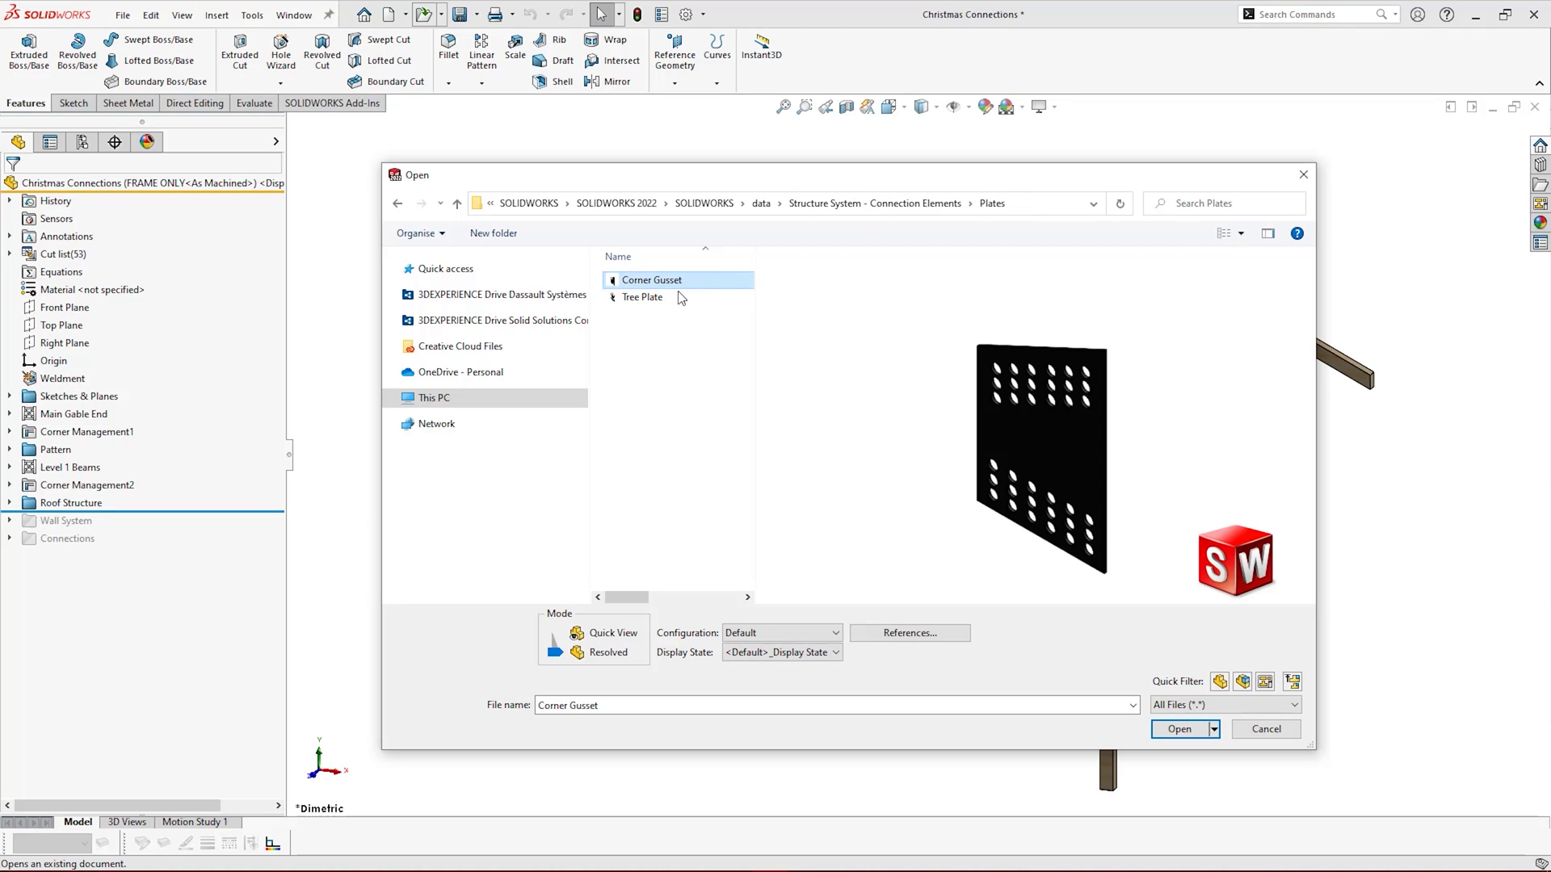
{"action": "left_click", "coordinate": [677, 296]}
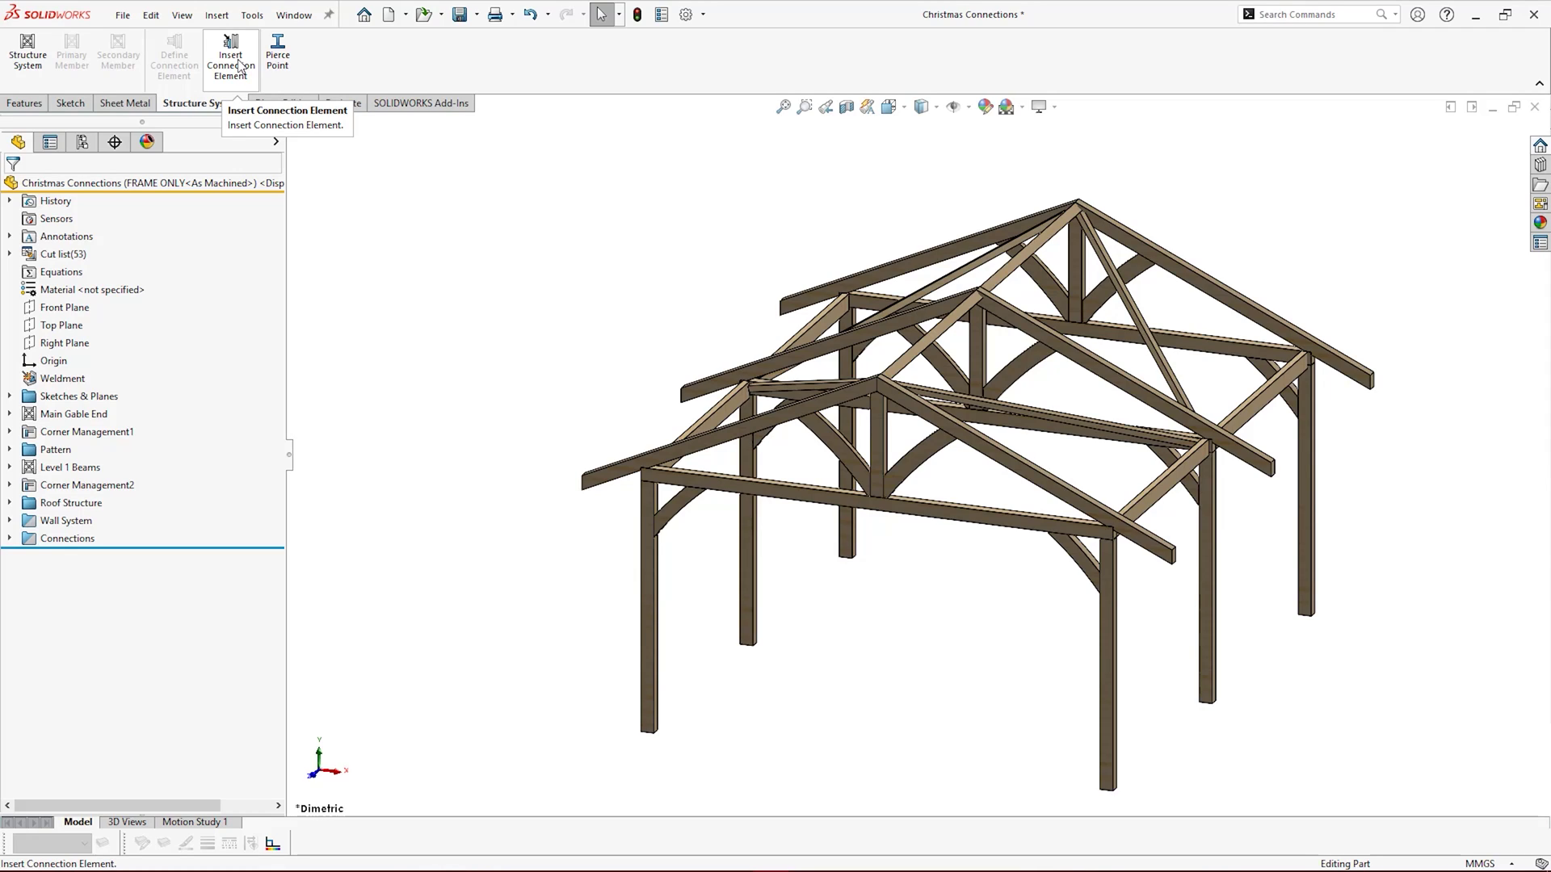
Start inserting a connection element using standard Hangers, type Hanger and size 50 x 125
{"action": "left_click", "coordinate": [250, 46]}
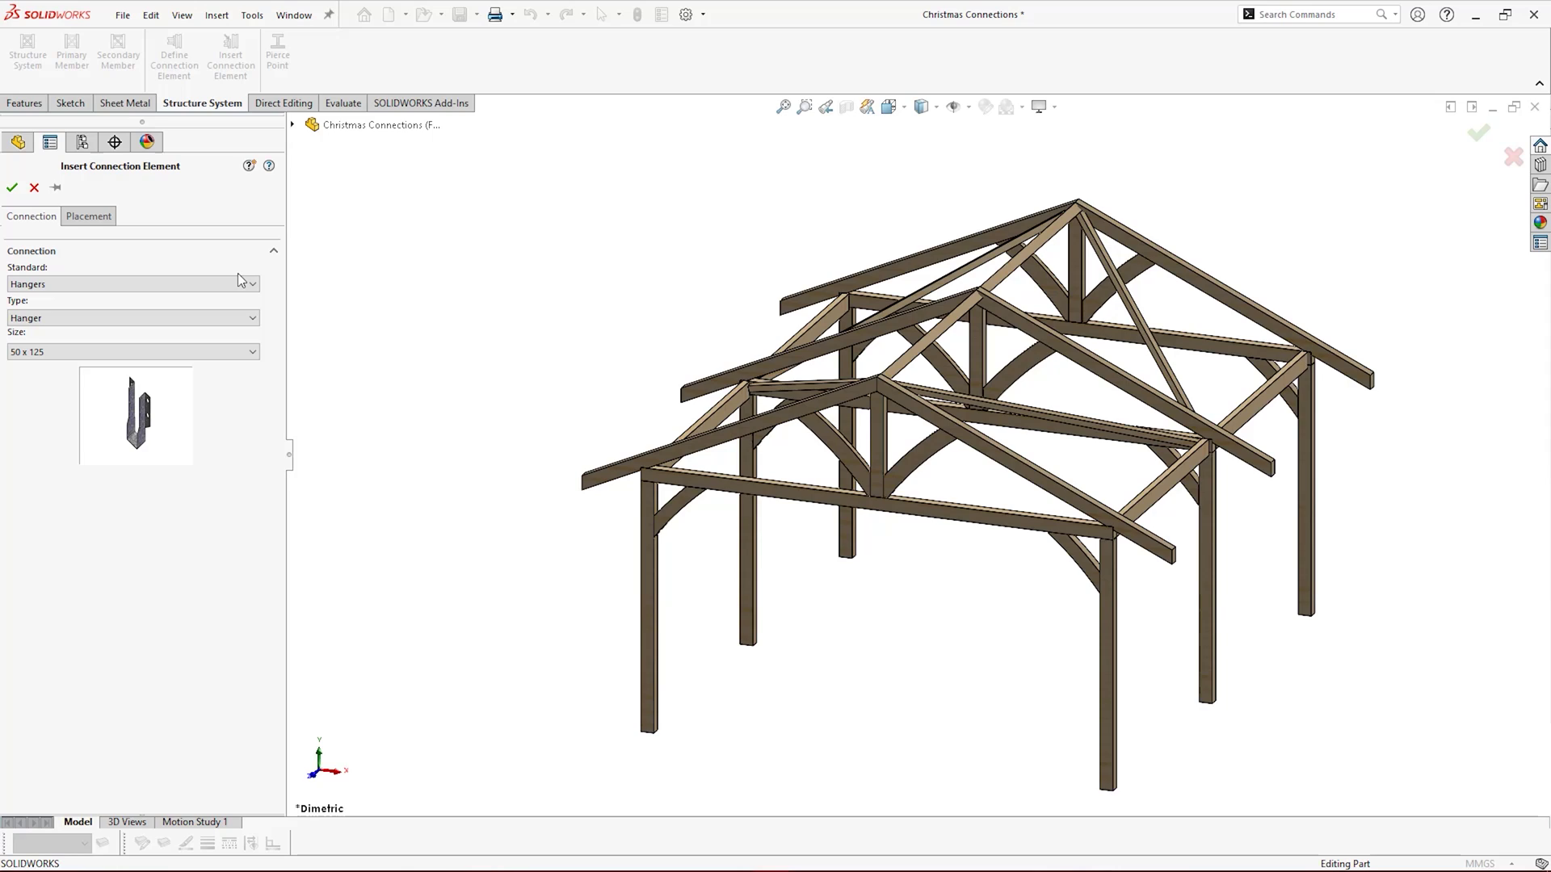
{"action": "left_click", "coordinate": [238, 278]}
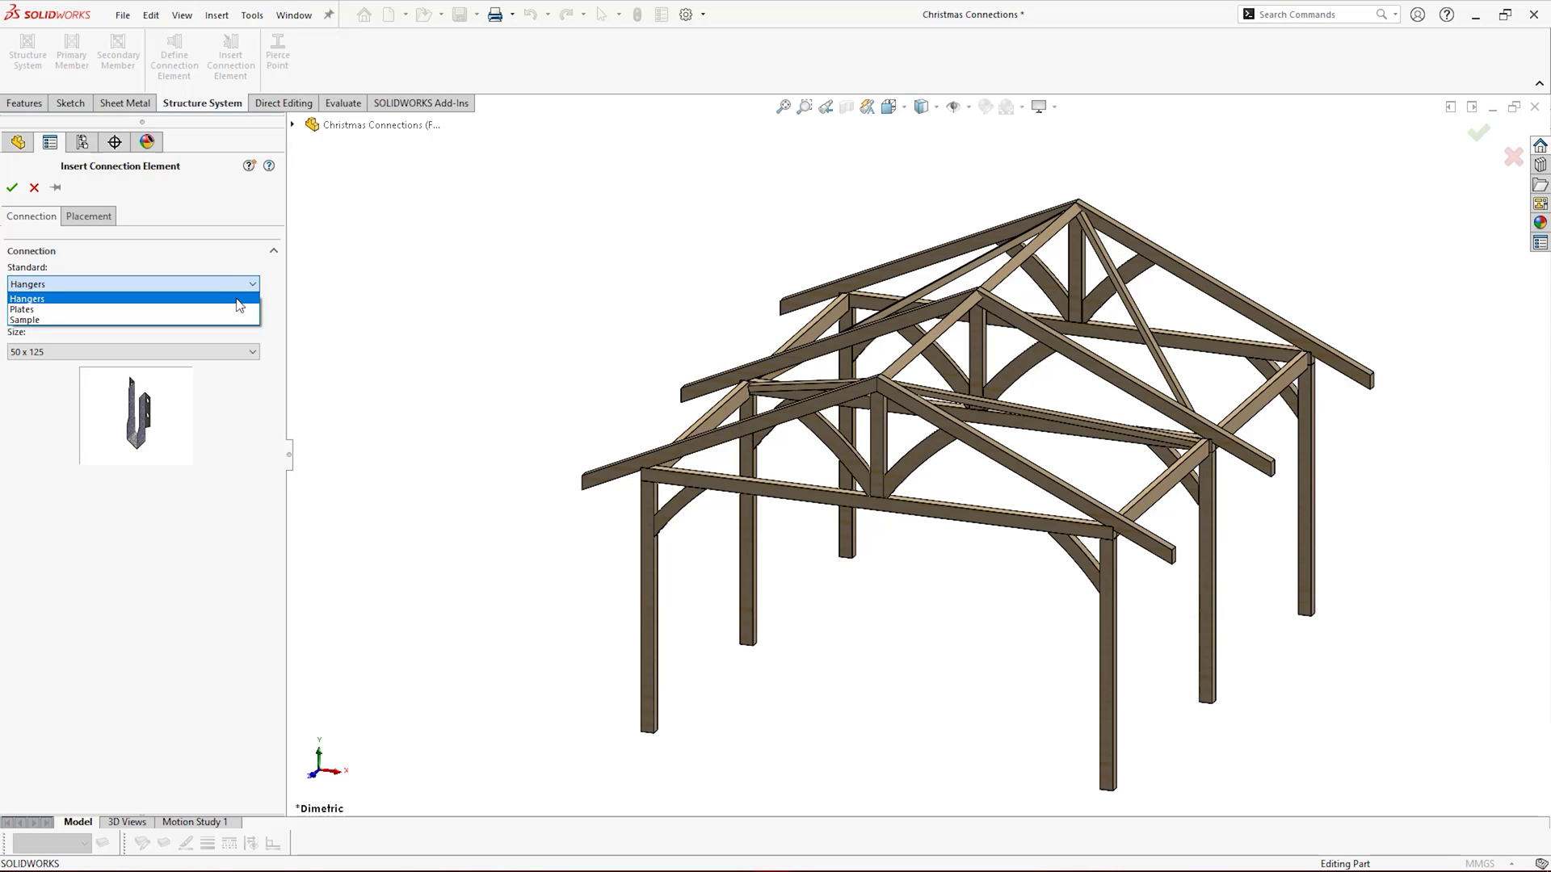
{"action": "left_click", "coordinate": [238, 299]}
{"action": "left_click", "coordinate": [239, 319]}
{"action": "left_click", "coordinate": [239, 331]}
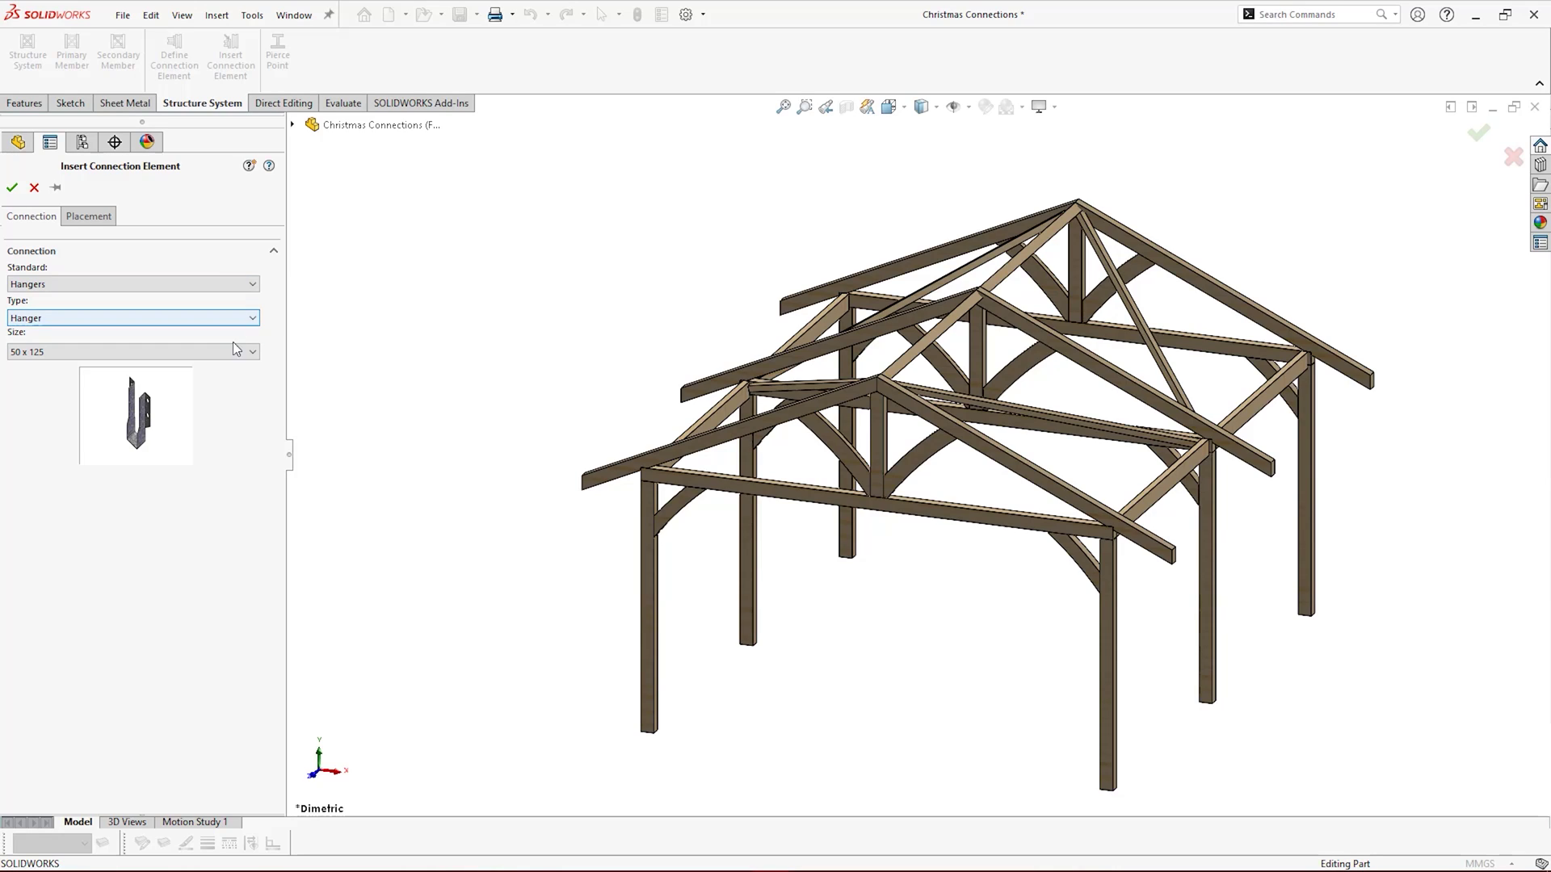
{"action": "left_click", "coordinate": [243, 353]}
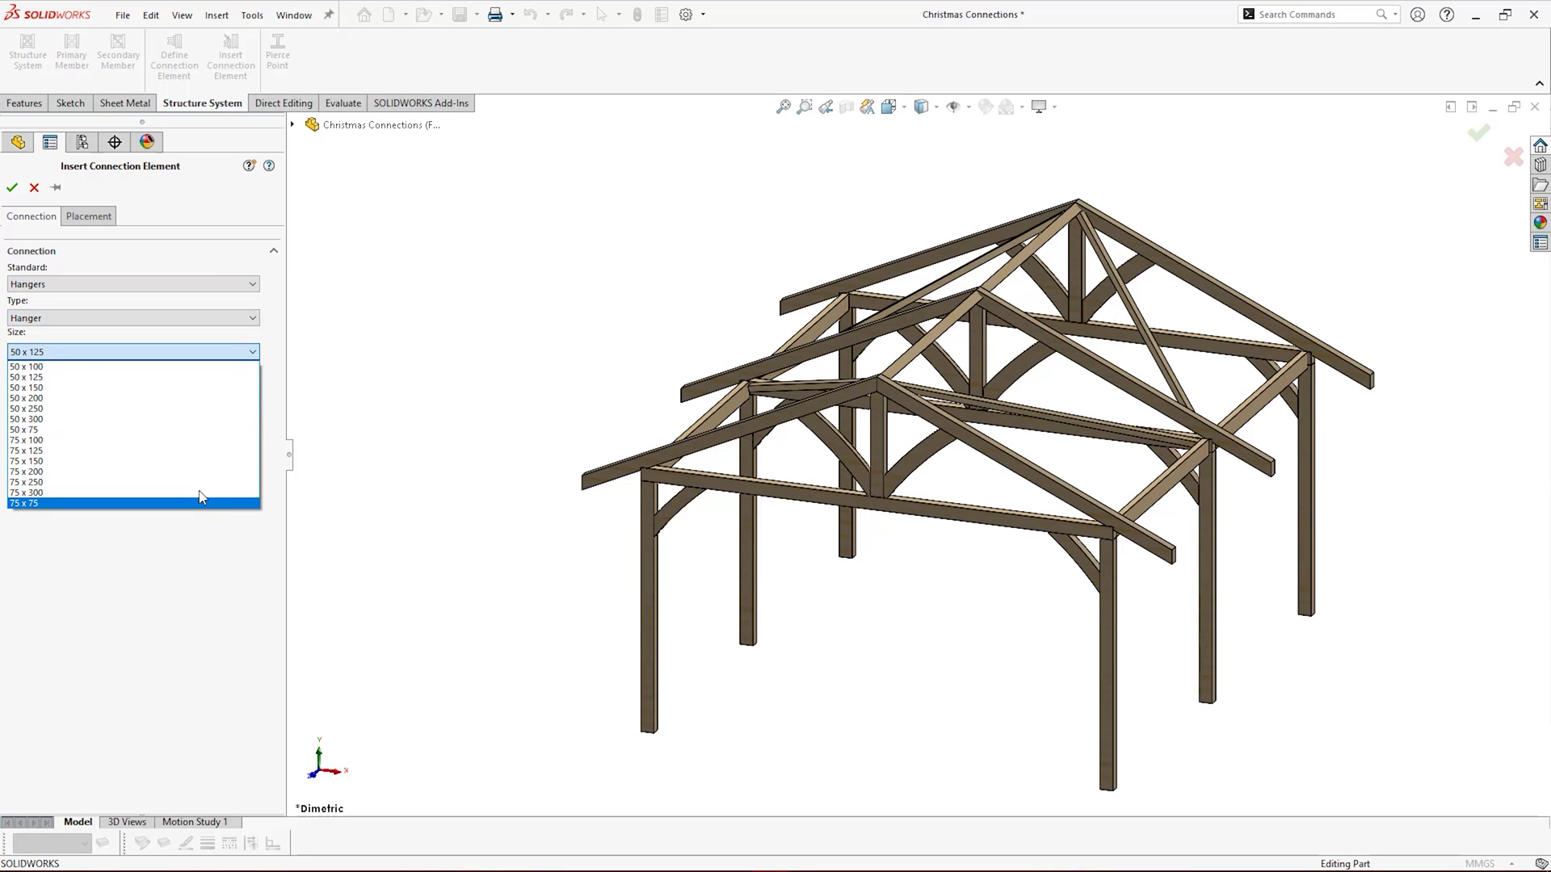
{"action": "left_click", "coordinate": [216, 378]}
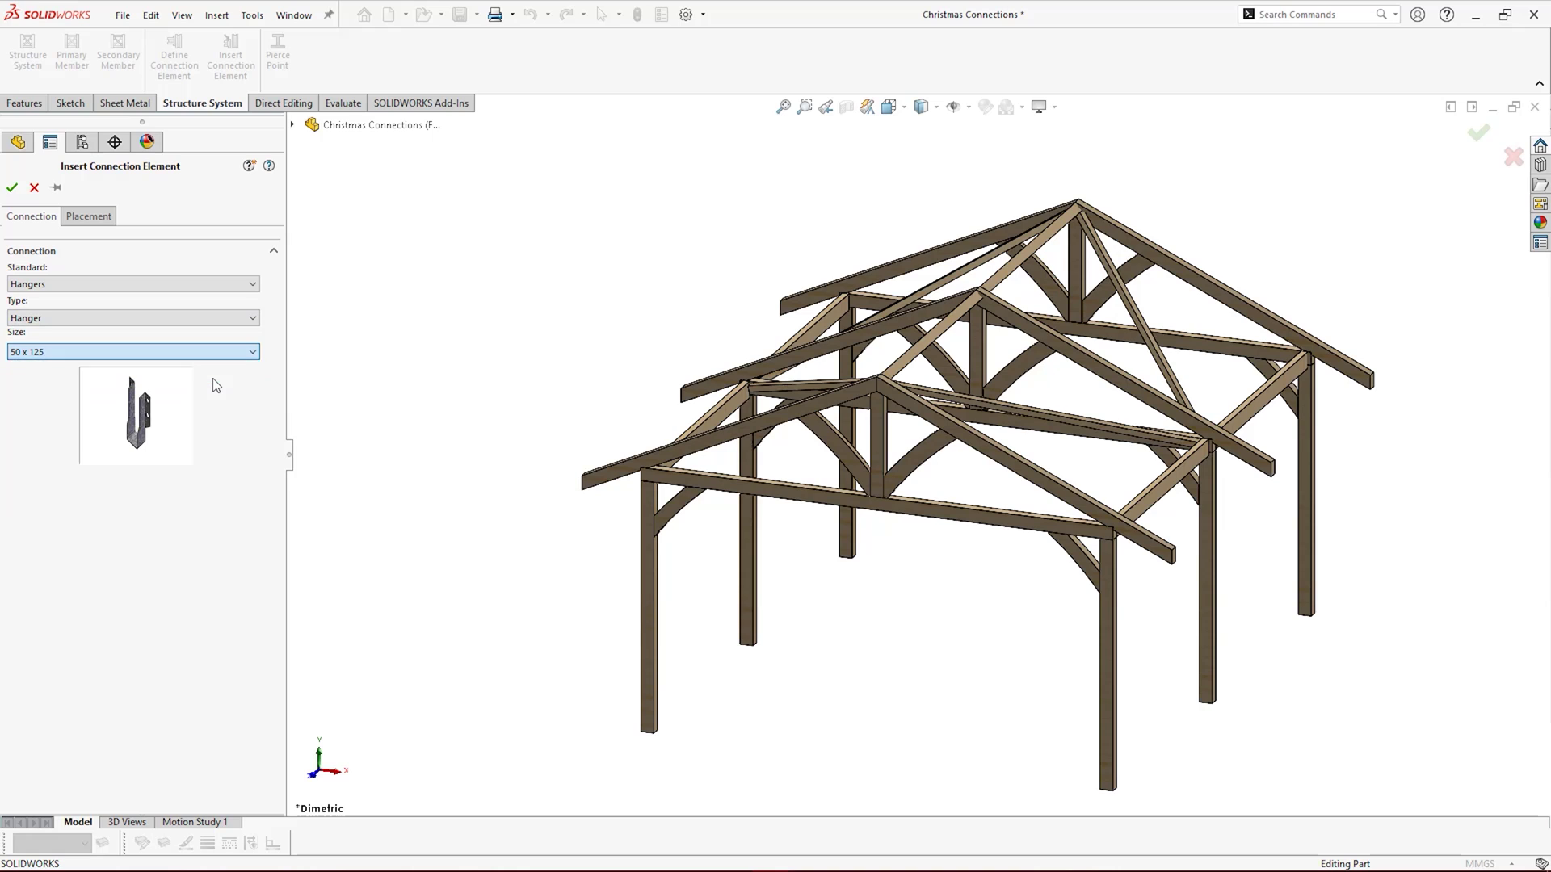
Position the hanger using the supporting beam's face, Member72's vertical plane with flipped alignment, and the supported beam's underside
{"action": "left_click", "coordinate": [90, 216]}
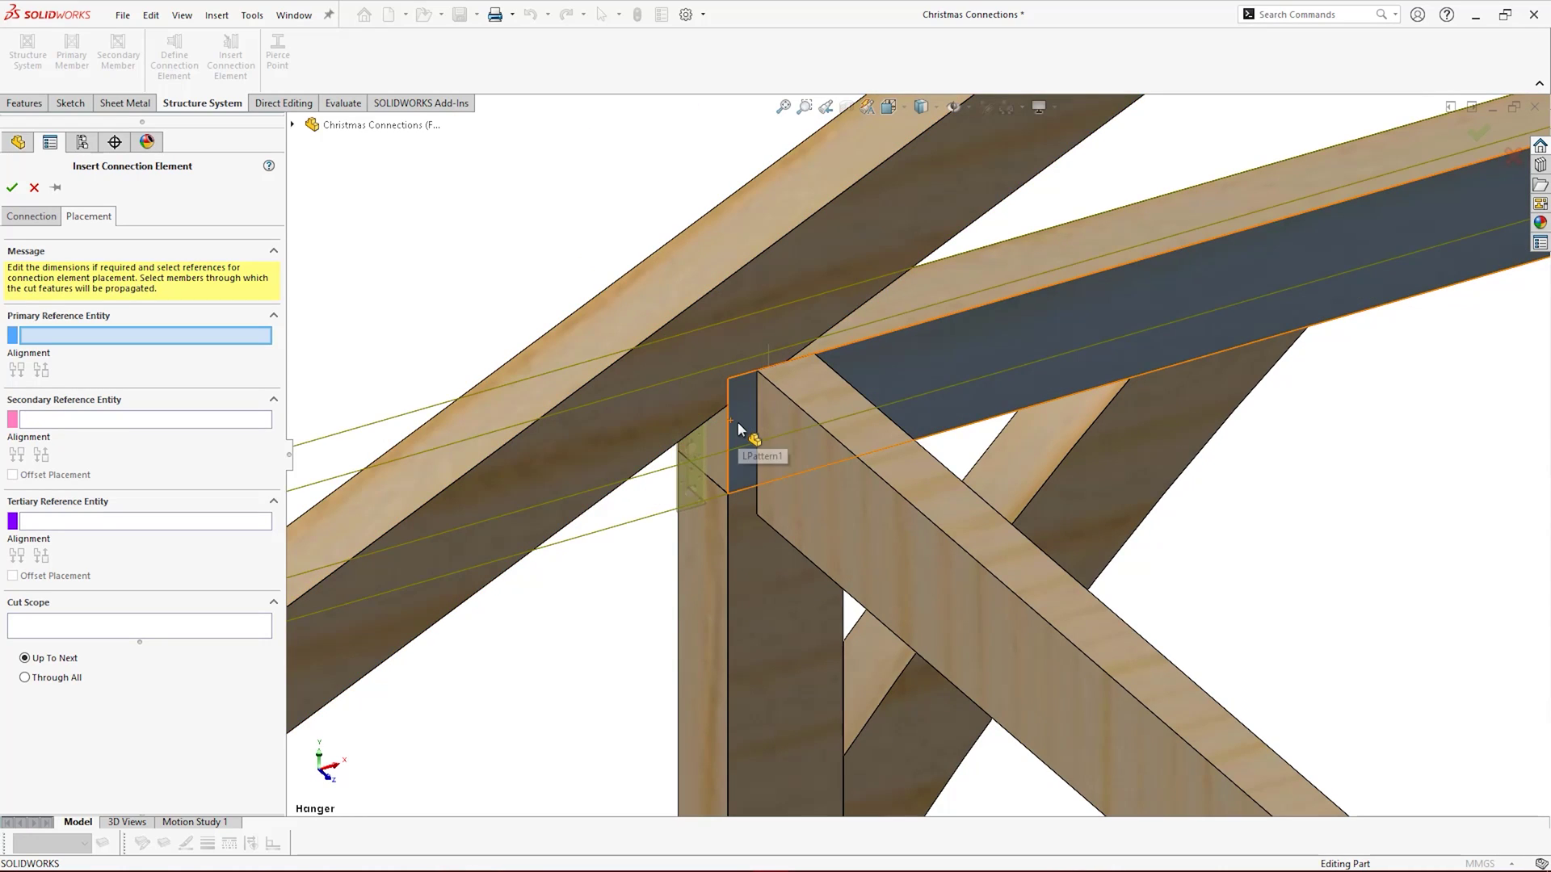
{"action": "left_click", "coordinate": [738, 424]}
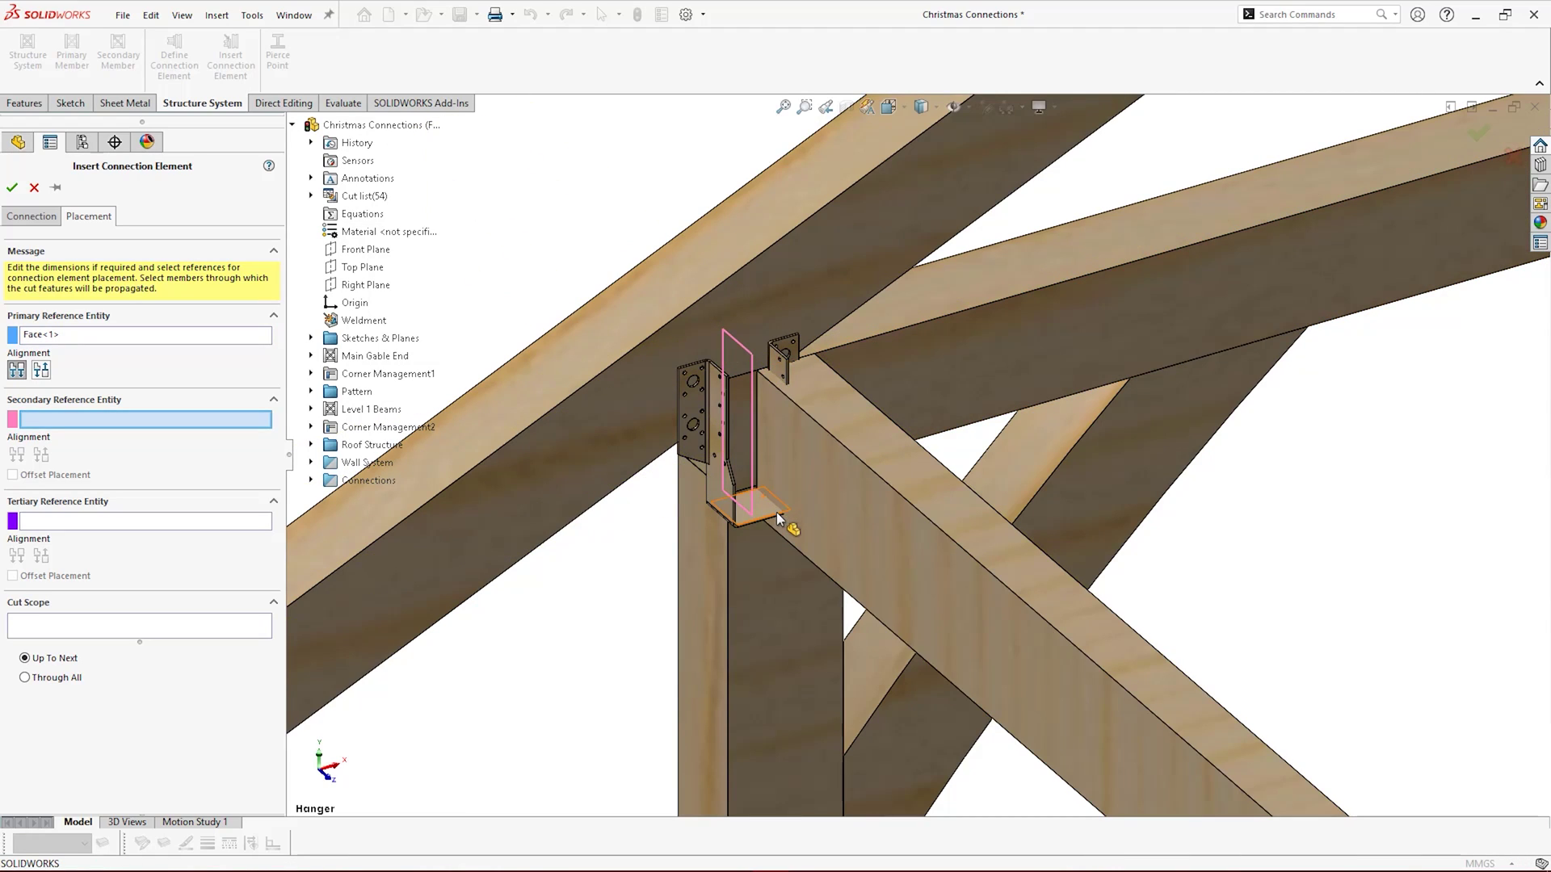
{"action": "left_click", "coordinate": [937, 468]}
{"action": "right_click", "coordinate": [944, 468]}
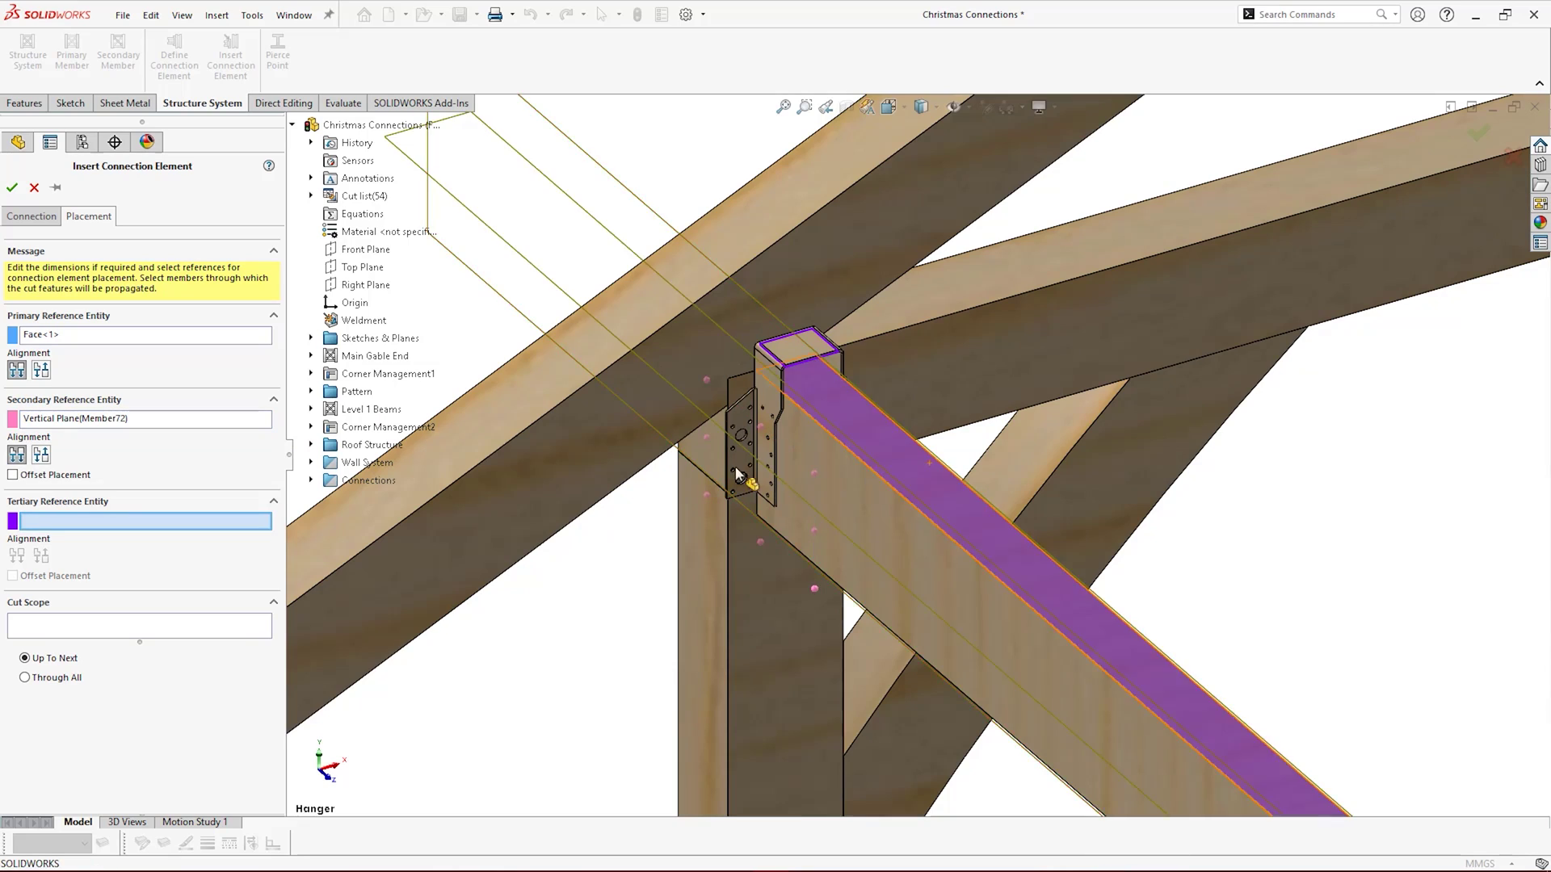
{"action": "left_click", "coordinate": [41, 456]}
{"action": "middle_click_drag", "start_coordinate": [652, 635], "coordinate": [830, 351]}
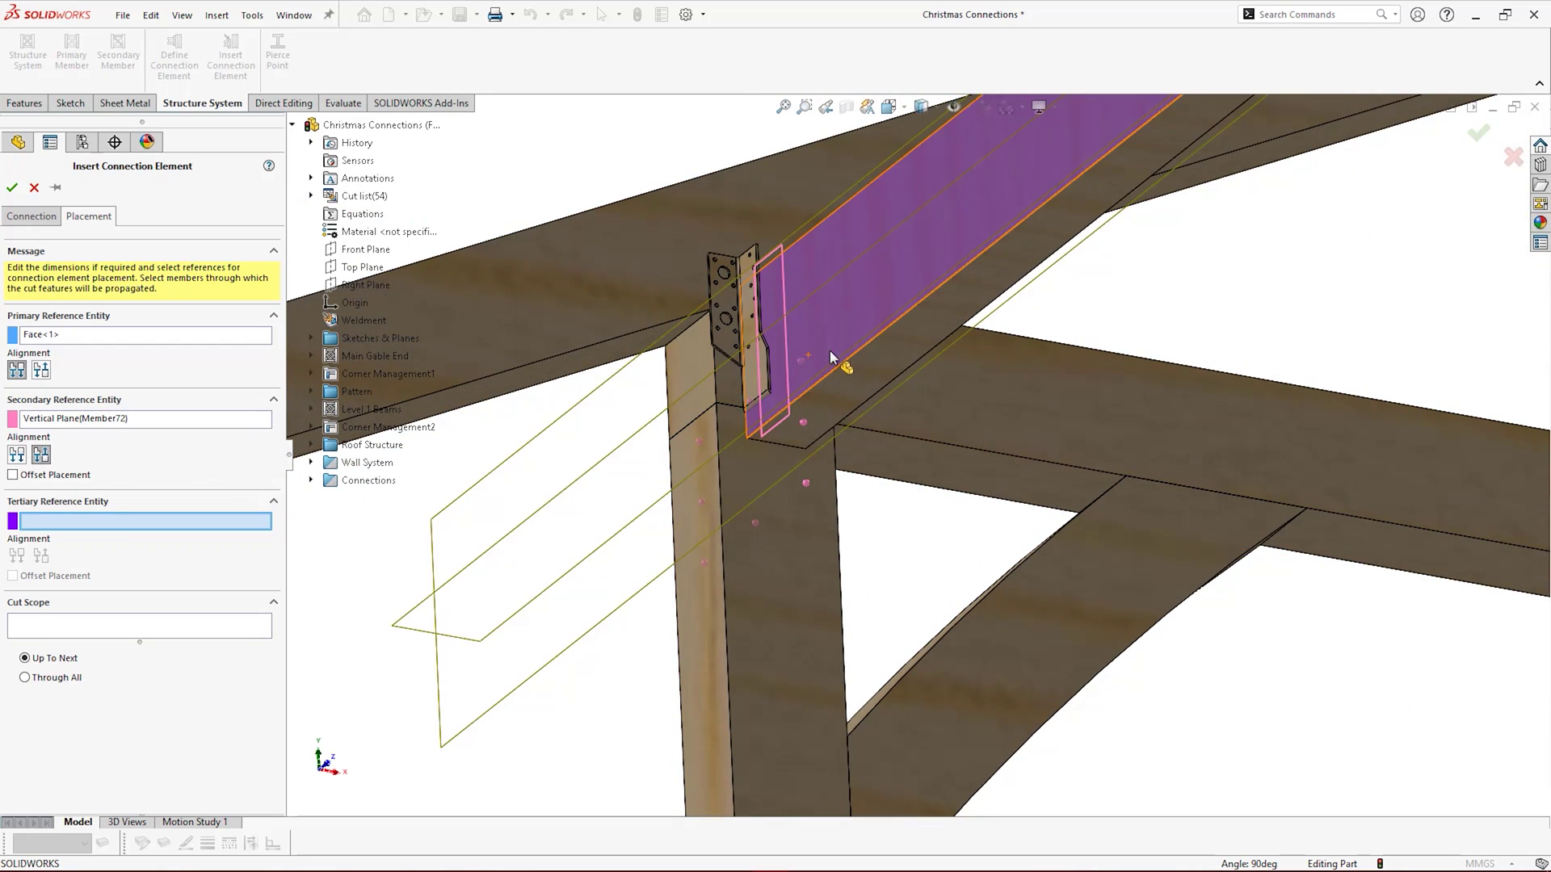
{"action": "left_click", "coordinate": [876, 347]}
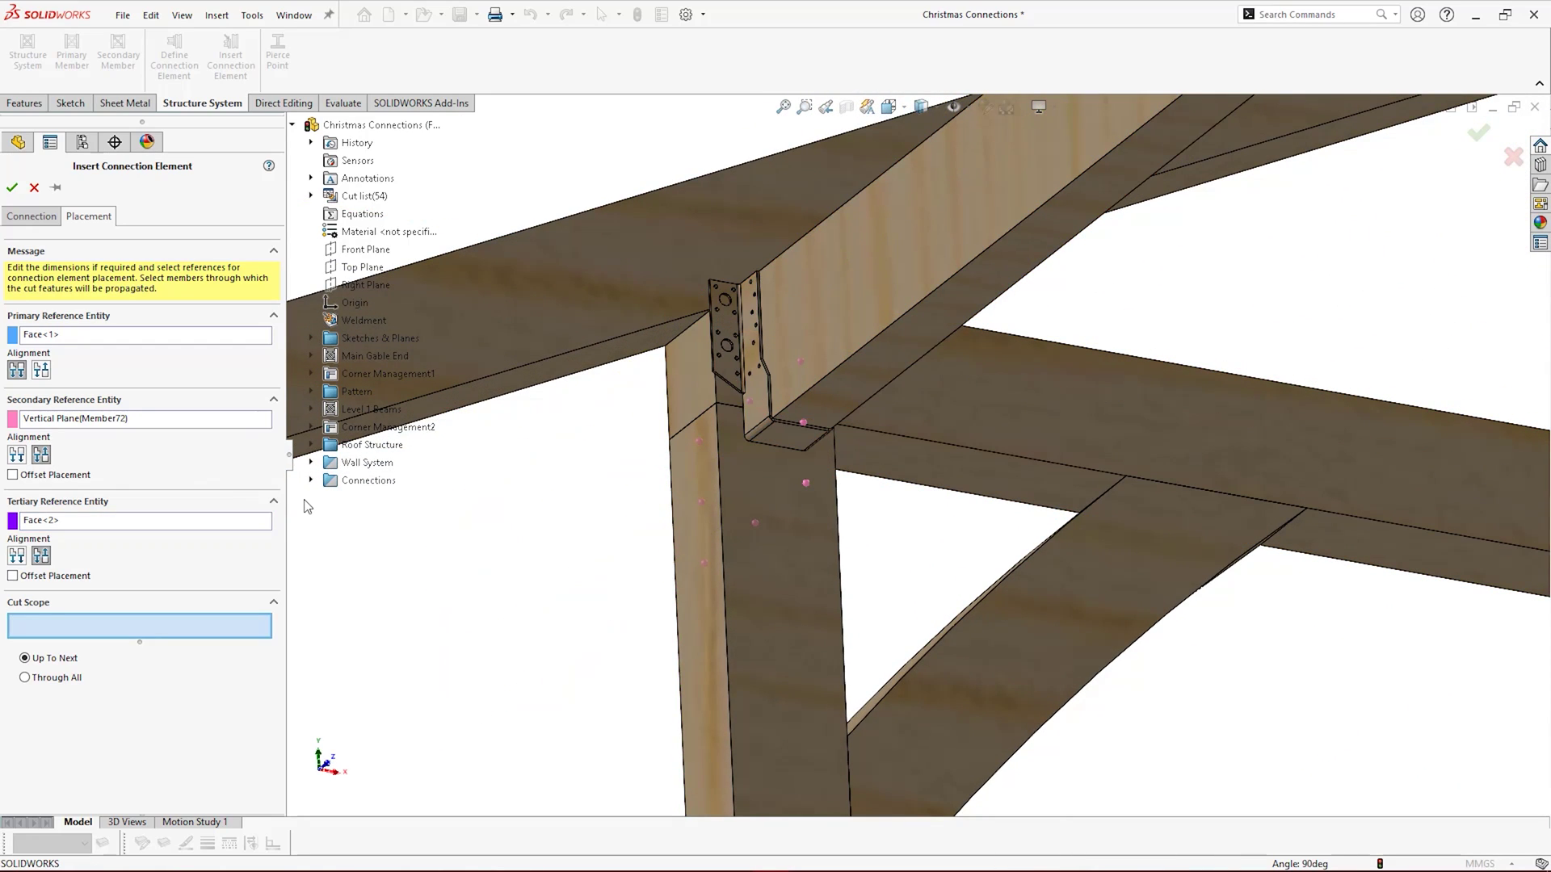
Add the supported beam and the two adjoining members to the hanger's cut scope and finish the insertion
{"action": "left_click", "coordinate": [832, 341]}
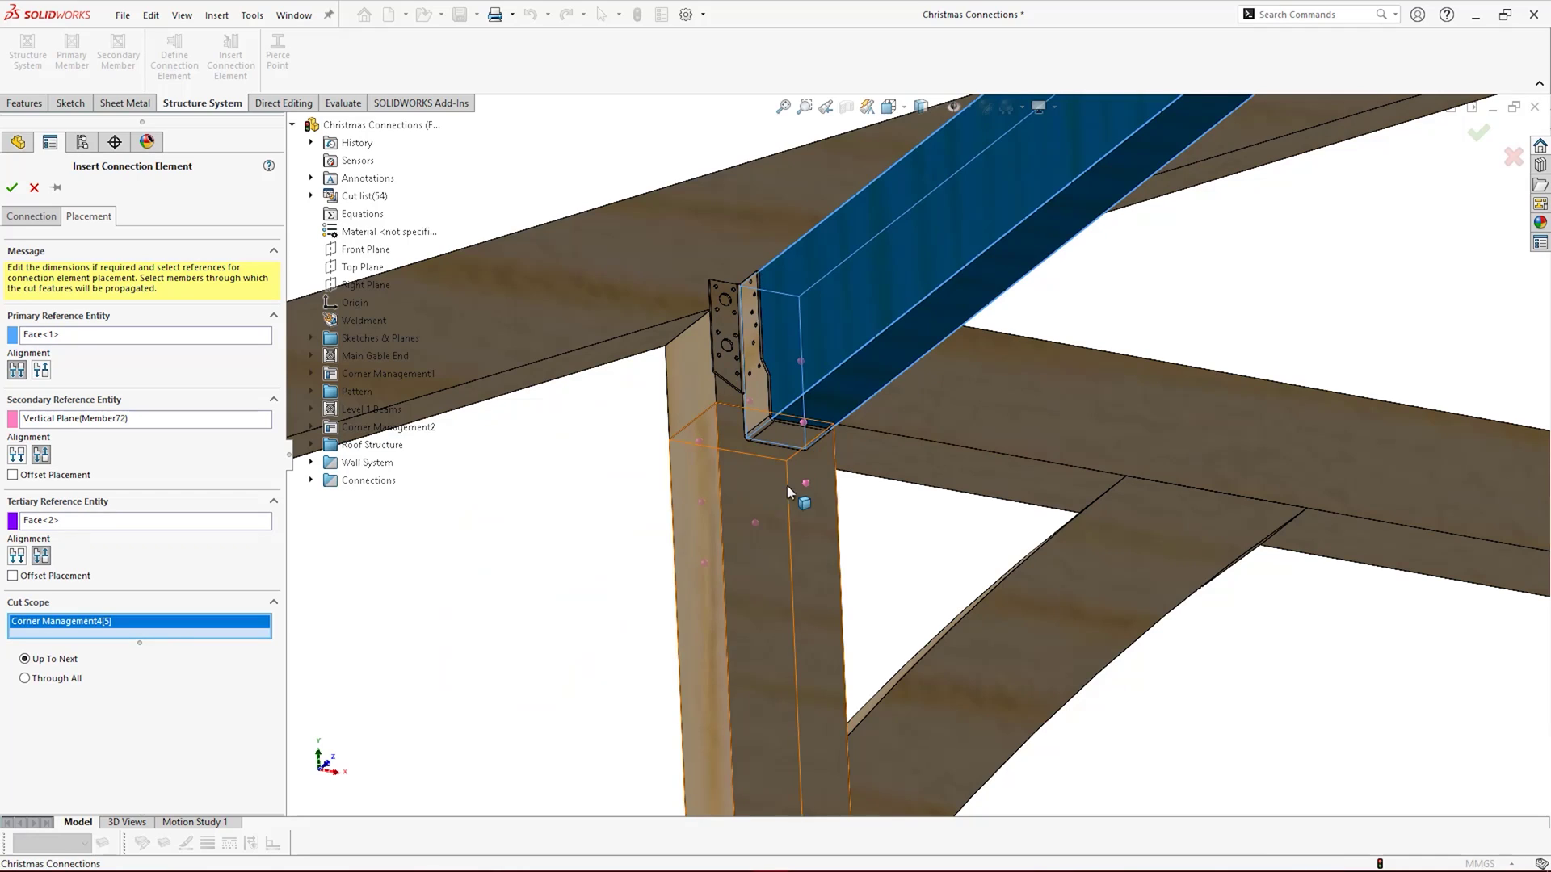
{"action": "left_click", "coordinate": [731, 399]}
{"action": "left_click", "coordinate": [691, 265]}
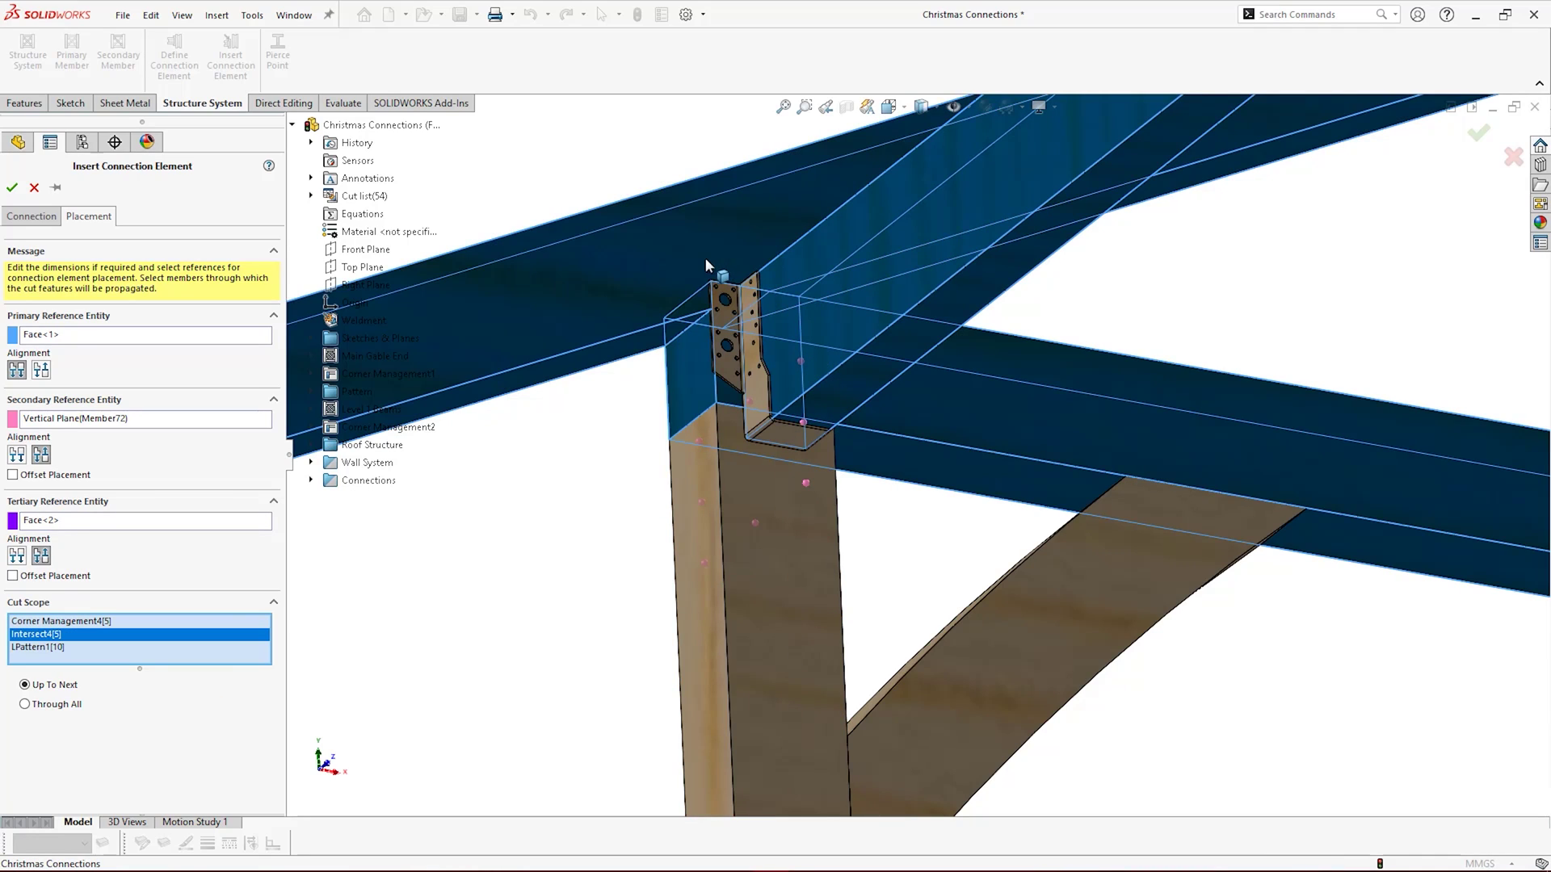
{"action": "left_click", "coordinate": [16, 194]}
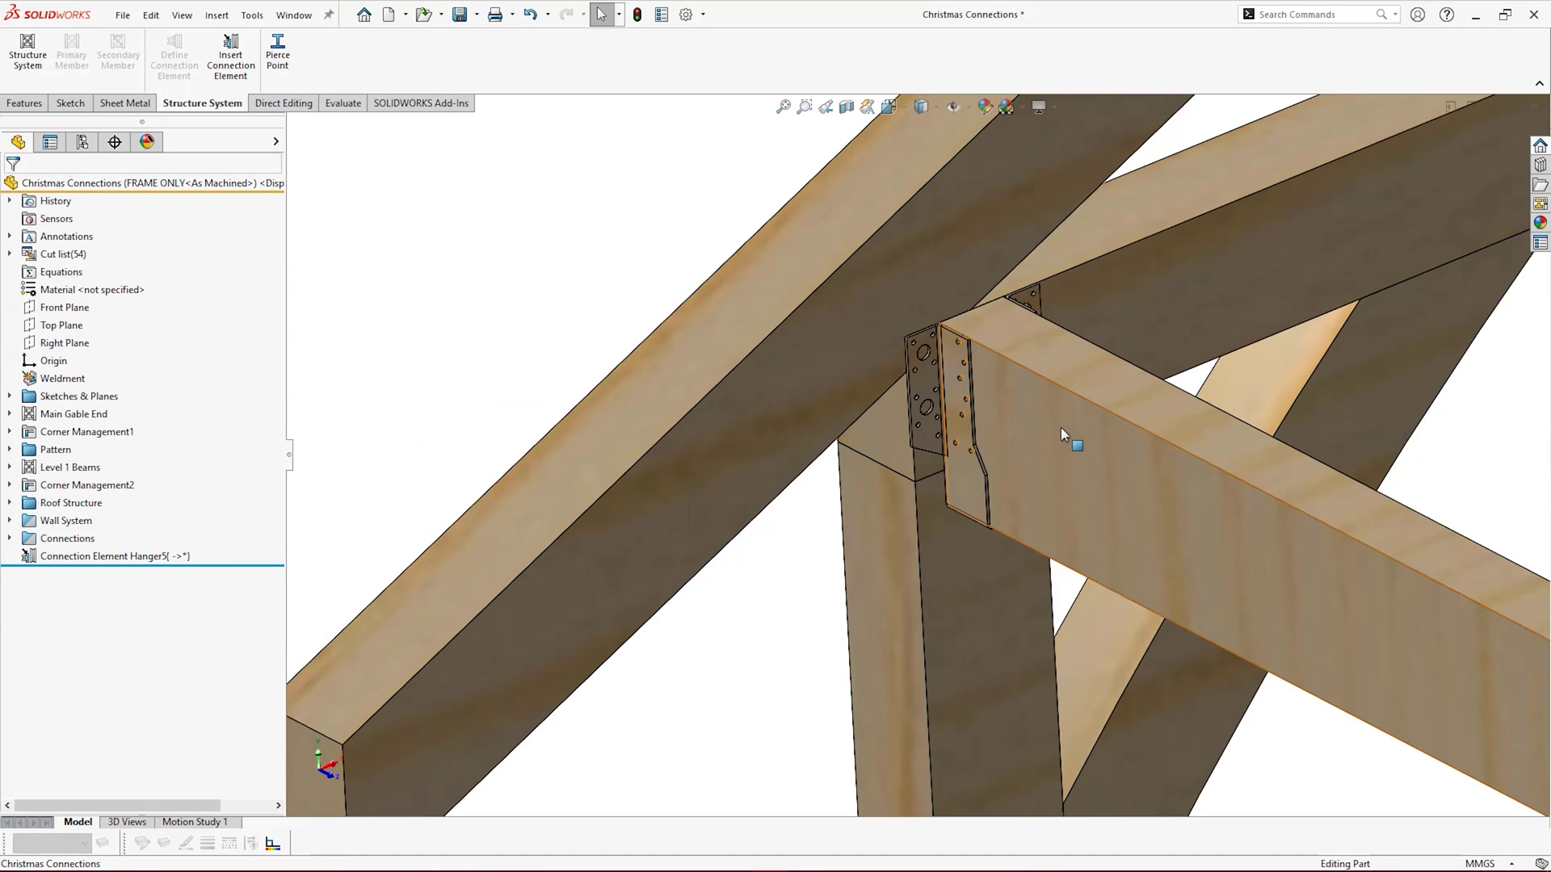
Position the corner gusset at the beam-to-post corner, using the outer face of Member5 as its primary reference
{"action": "scroll", "coordinate": [1021, 399], "scroll_direction": "down", "scroll_amount": 10}
{"action": "mouse_move", "coordinate": [930, 420]}
{"action": "middle_mouse_down"}
{"action": "mouse_move", "coordinate": [938, 380]}
{"action": "mouse_move", "coordinate": [985, 350]}
{"action": "middle_mouse_up"}
{"action": "scroll", "coordinate": [795, 408], "scroll_direction": "up", "scroll_amount": 6}
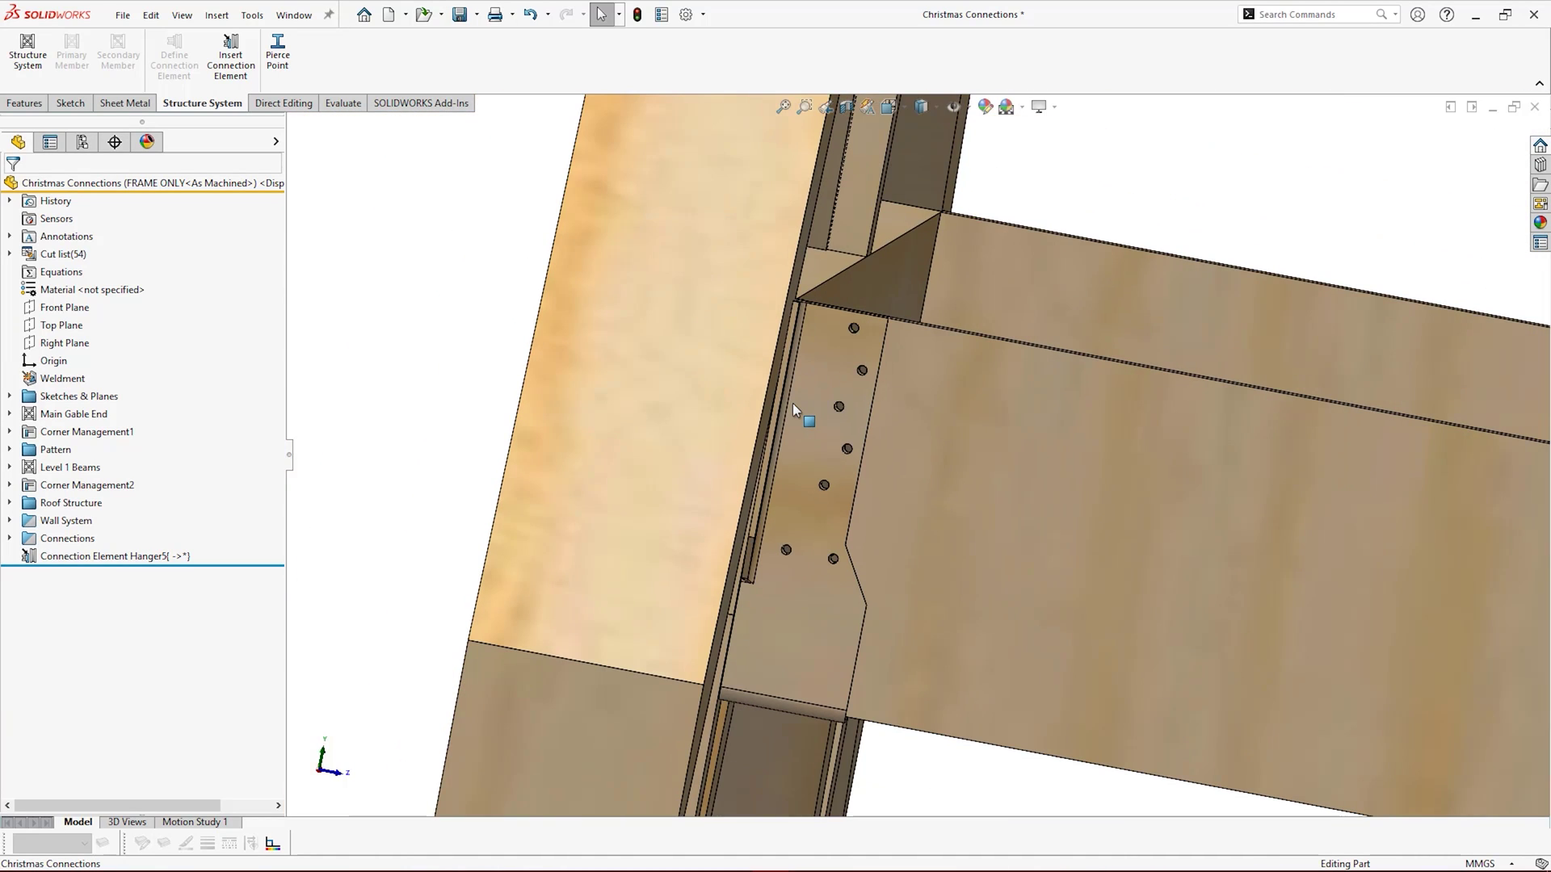
{"action": "scroll", "coordinate": [792, 404], "scroll_direction": "up", "scroll_amount": 3}
{"action": "middle_click_drag", "start_coordinate": [924, 470], "coordinate": [895, 507]}
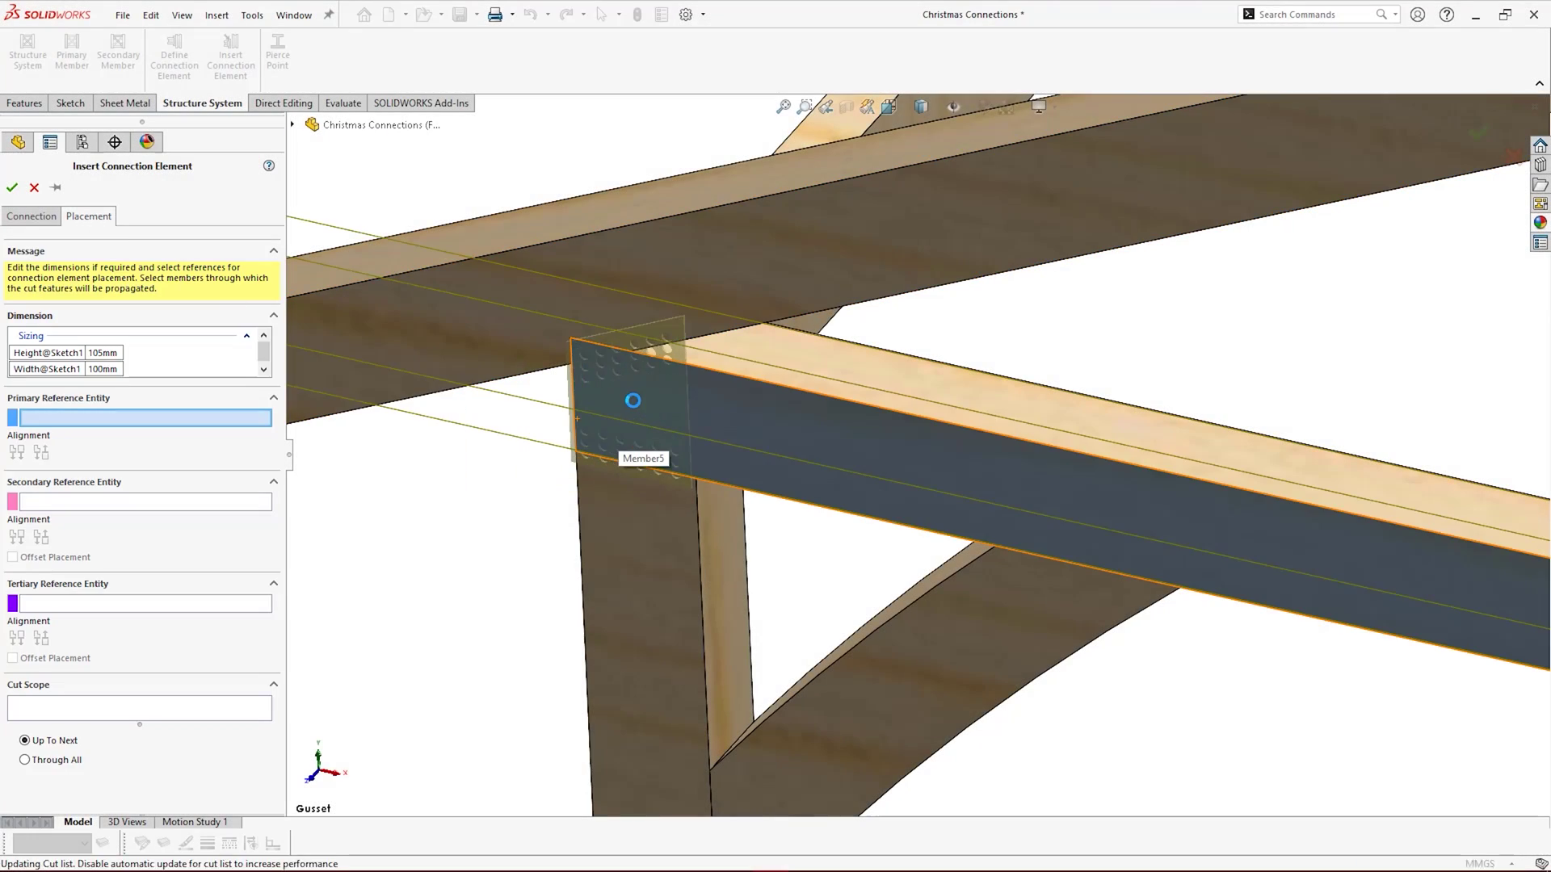
{"action": "left_click", "coordinate": [632, 401]}
{"action": "left_click", "coordinate": [581, 379]}
{"action": "middle_click_drag", "start_coordinate": [581, 379], "coordinate": [572, 376]}
{"action": "left_click", "coordinate": [572, 375]}
Set the corner gusset's Width dimension to 200 mm and insert it
{"action": "double_click", "coordinate": [102, 369]}
{"action": "type", "text": "200"}
{"action": "key", "text": "Return"}
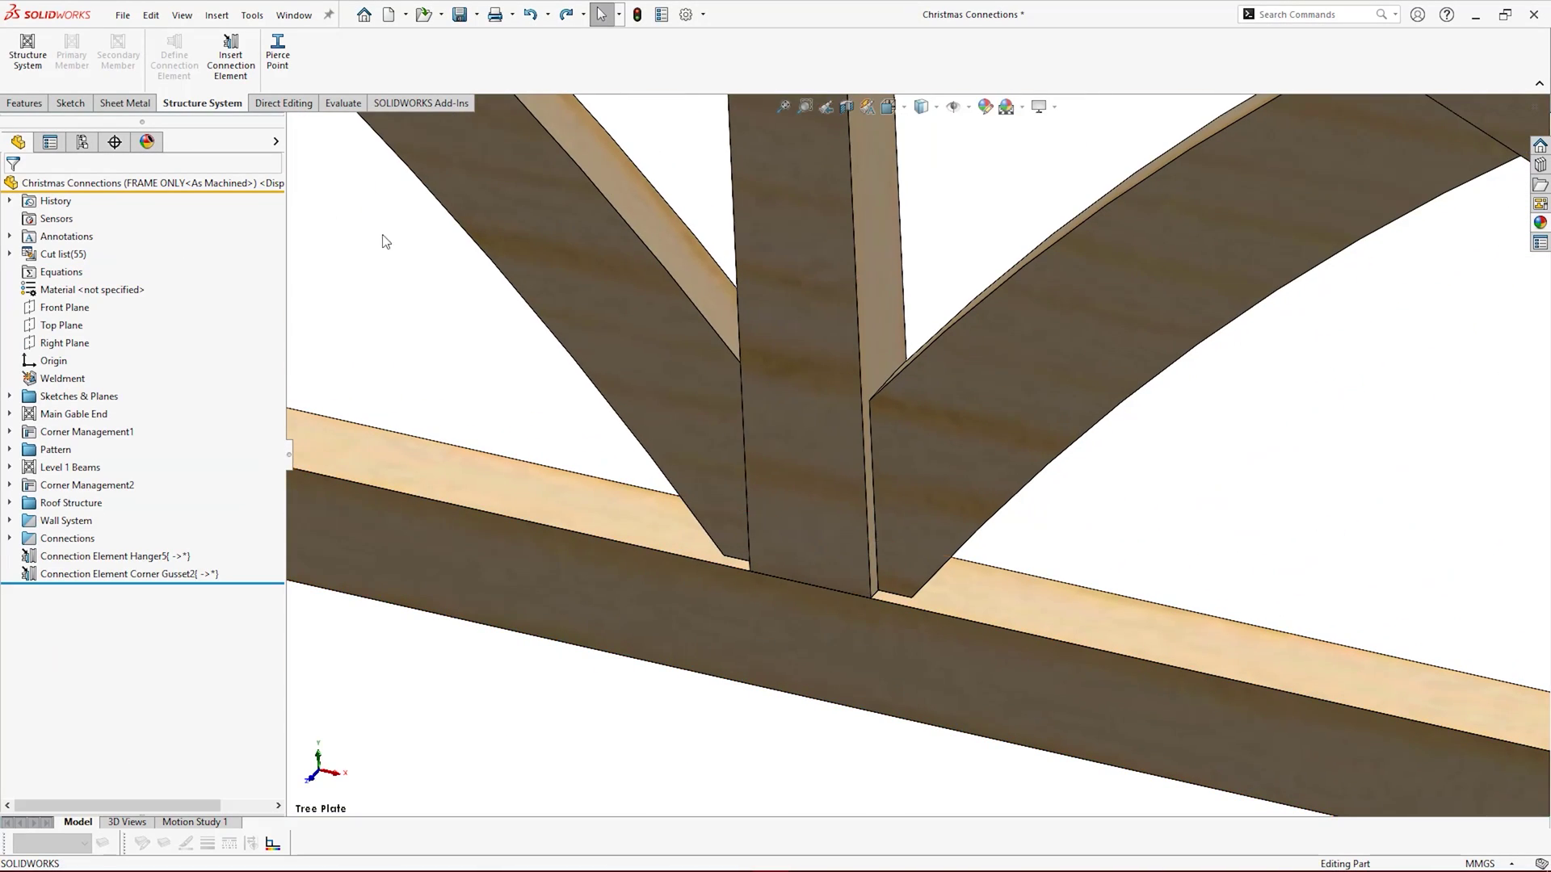
Choose the Tree Plate and position it on the beam's front face using the horizontal planes of Member15 and Member5
{"action": "left_click", "coordinate": [150, 318]}
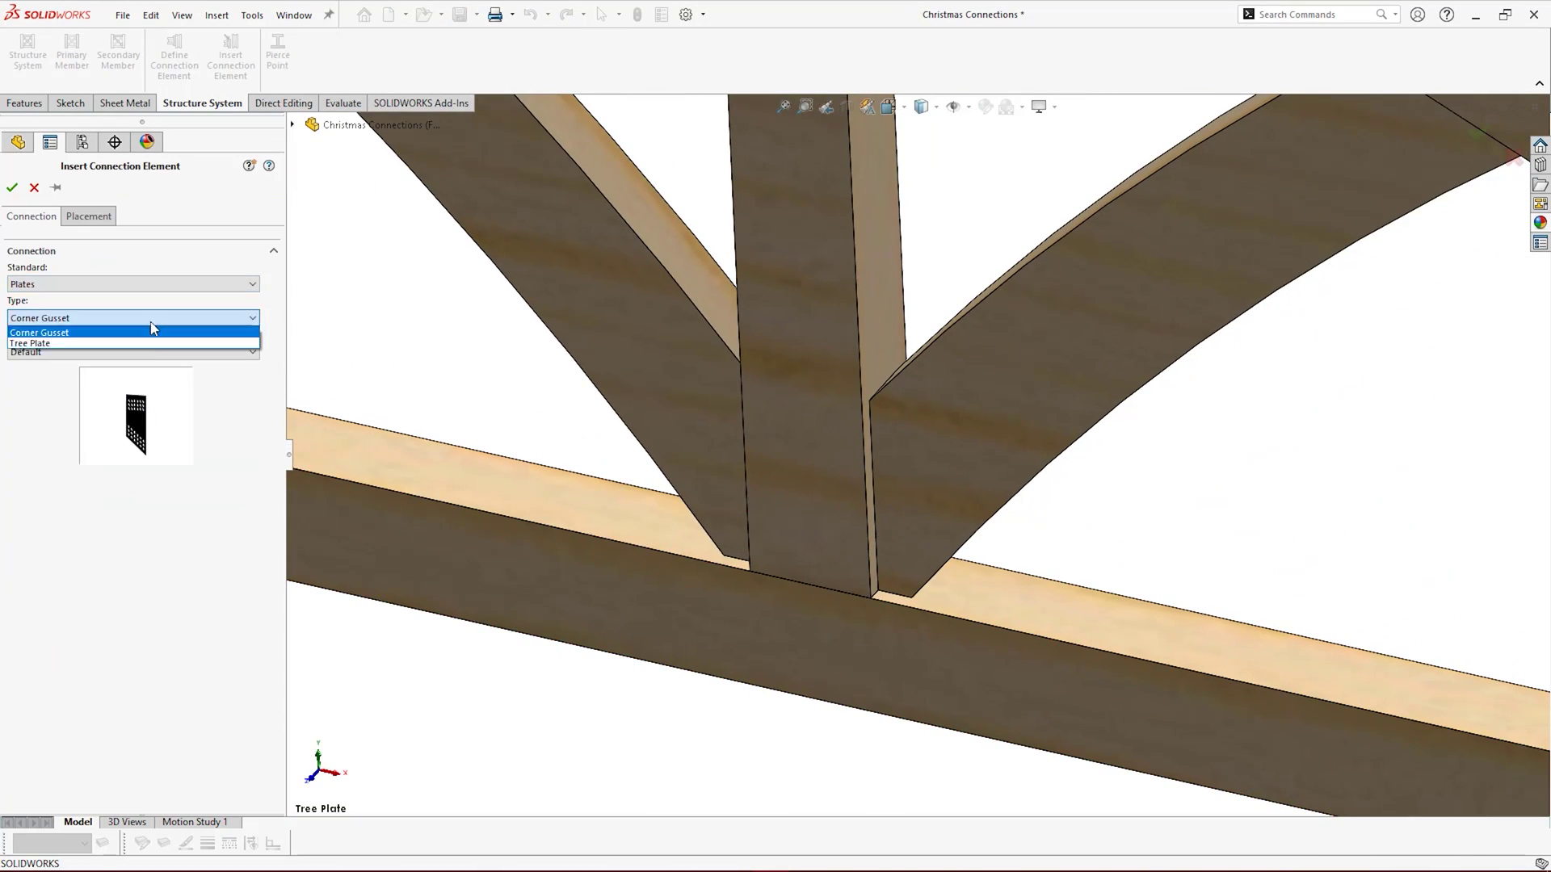
{"action": "left_click", "coordinate": [150, 344]}
{"action": "left_click", "coordinate": [810, 614]}
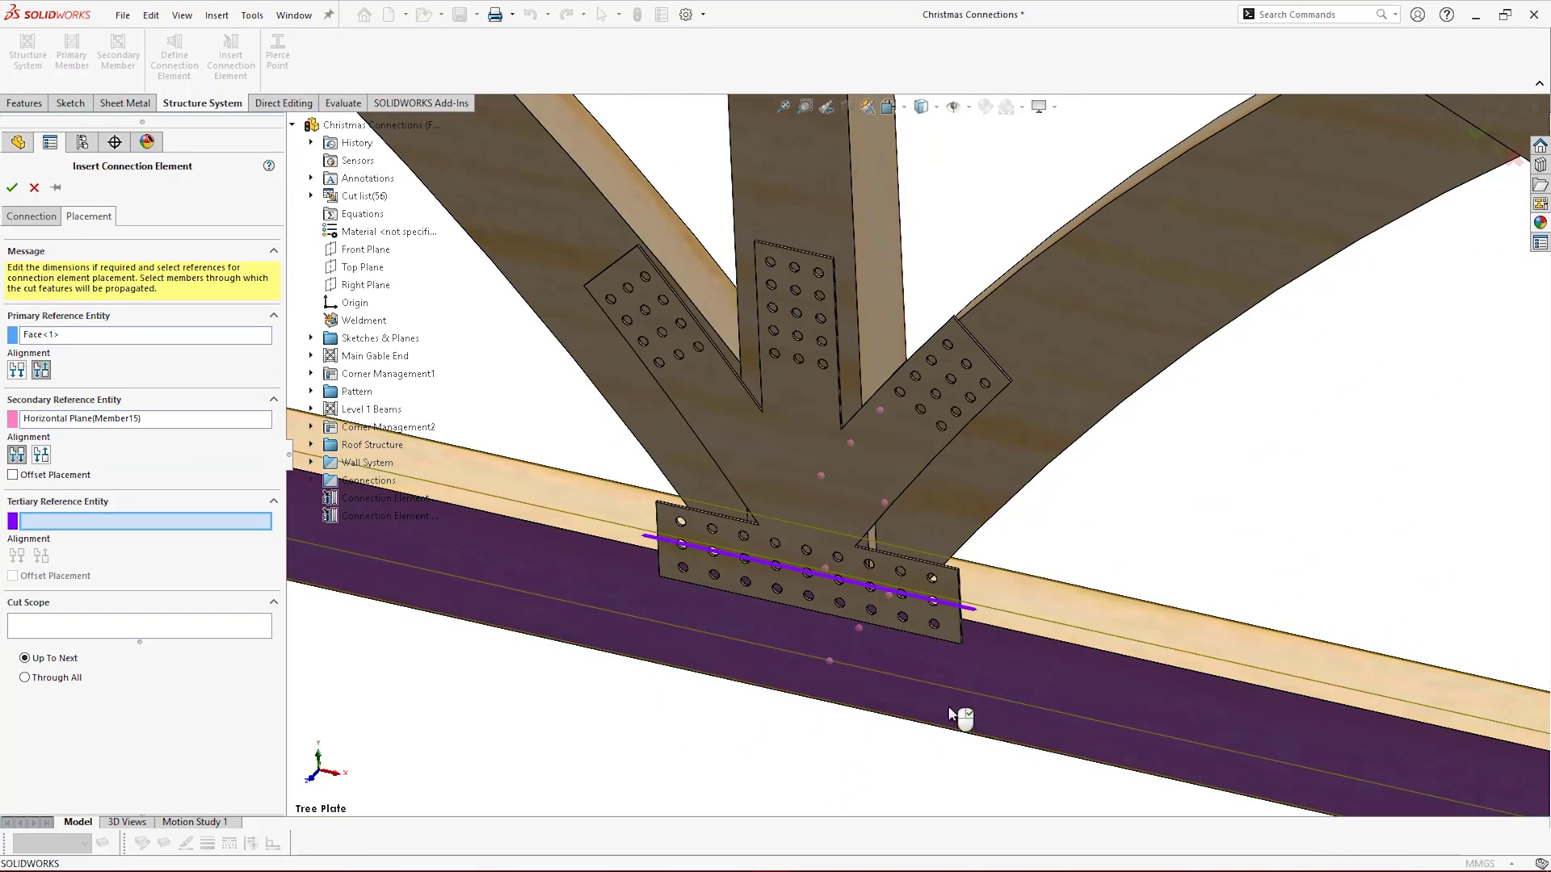
{"action": "left_click", "coordinate": [957, 708]}
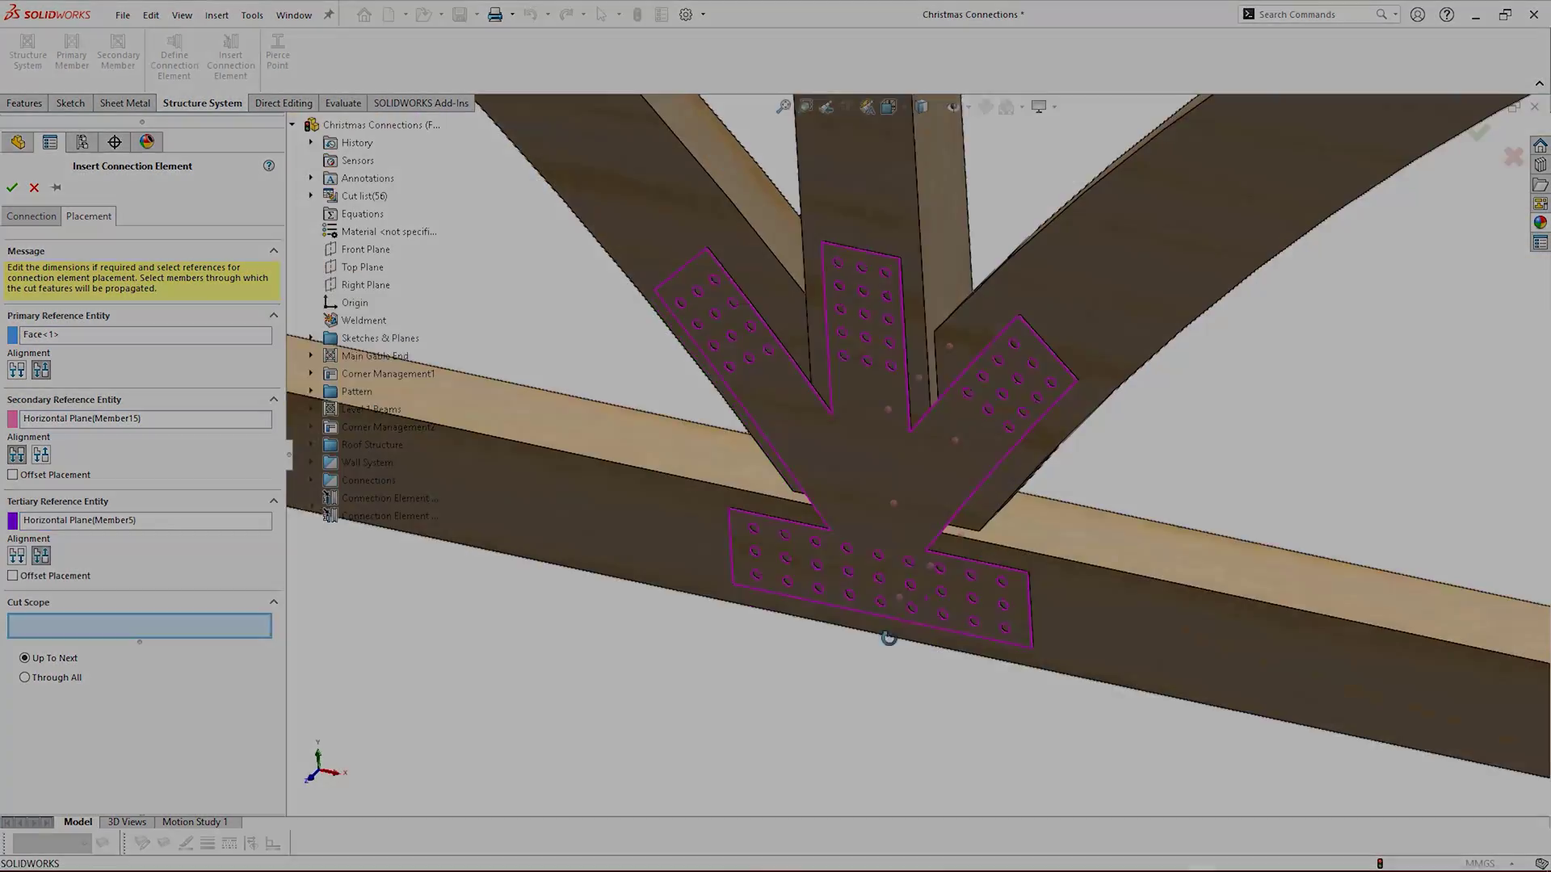